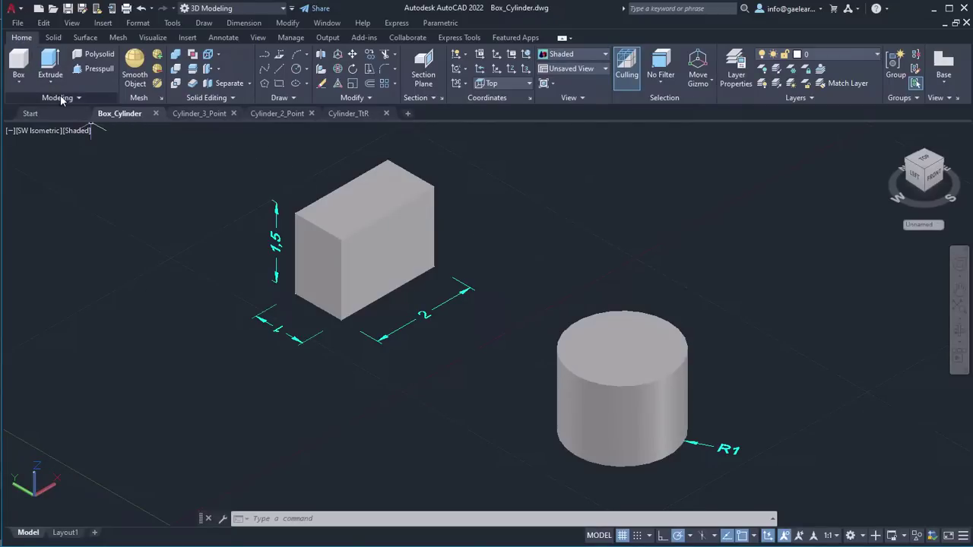
# Draw a solid box from corner to corner behind the existing cylinder, with a base about 1.4 by 2.4 and a height of 2
pyautogui.click(19, 84)
pyautogui.click(19, 84)
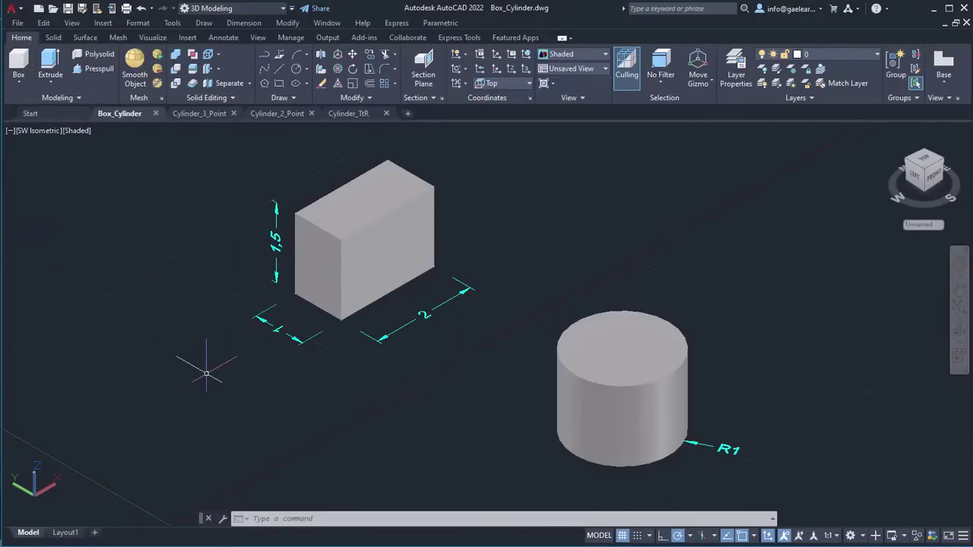
pyautogui.write('BOX')
pyautogui.press('Return')
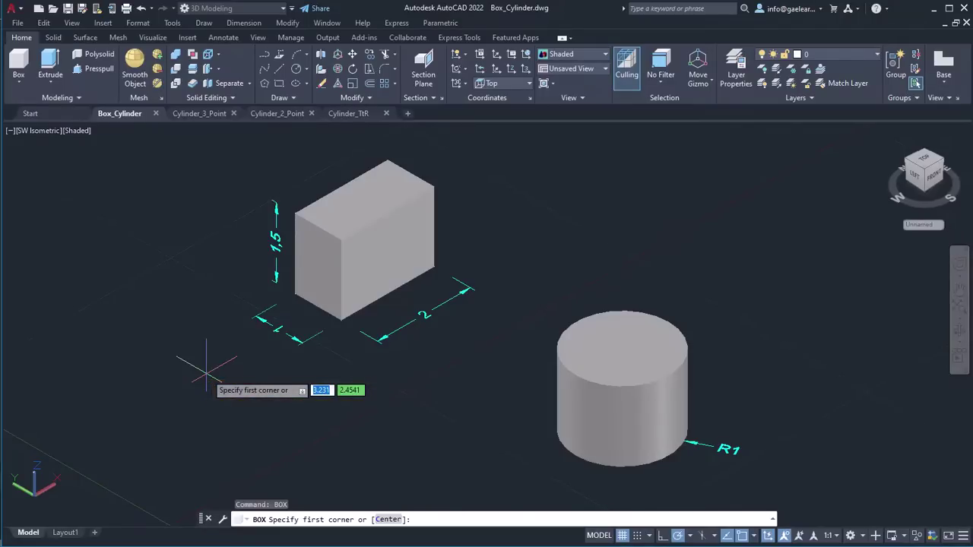
pyautogui.scroll(-2, 206, 372)
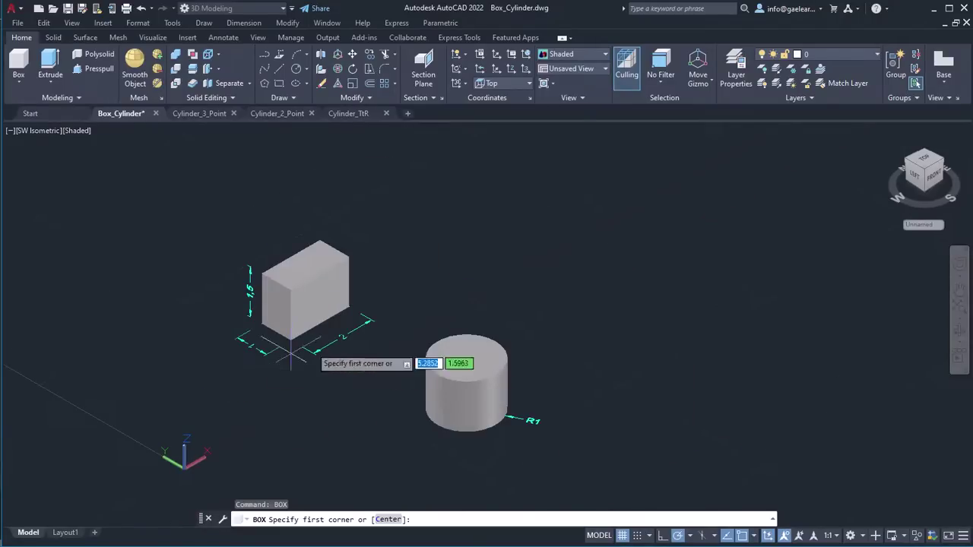
pyautogui.click(461, 239)
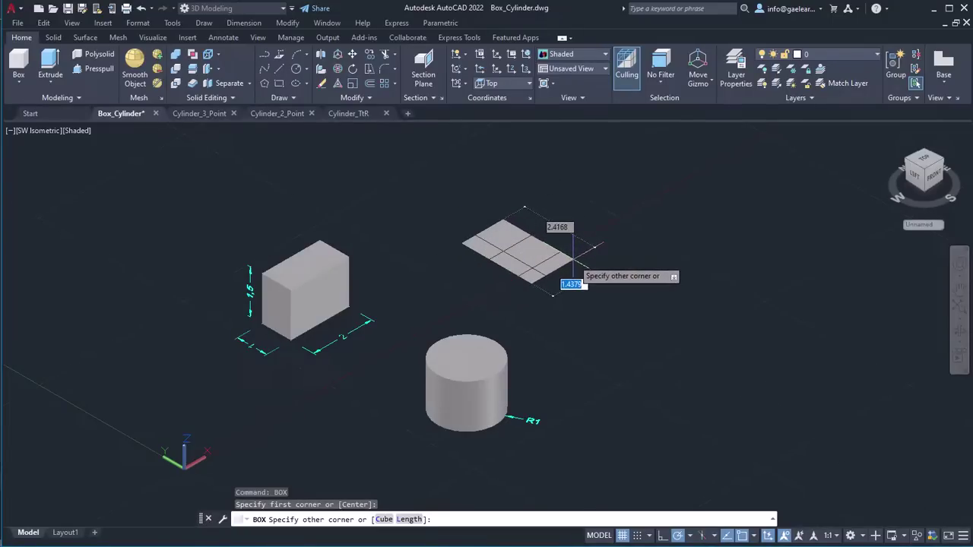
pyautogui.click(578, 261)
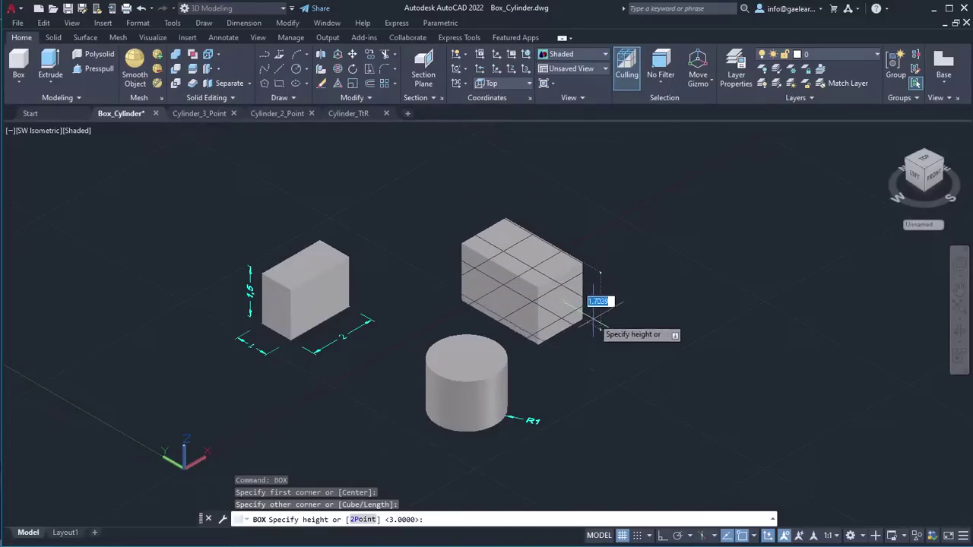
pyautogui.moveTo(603, 196); pyautogui.dragTo(582, 245, button='middle')
pyautogui.scroll(2, 580, 250)
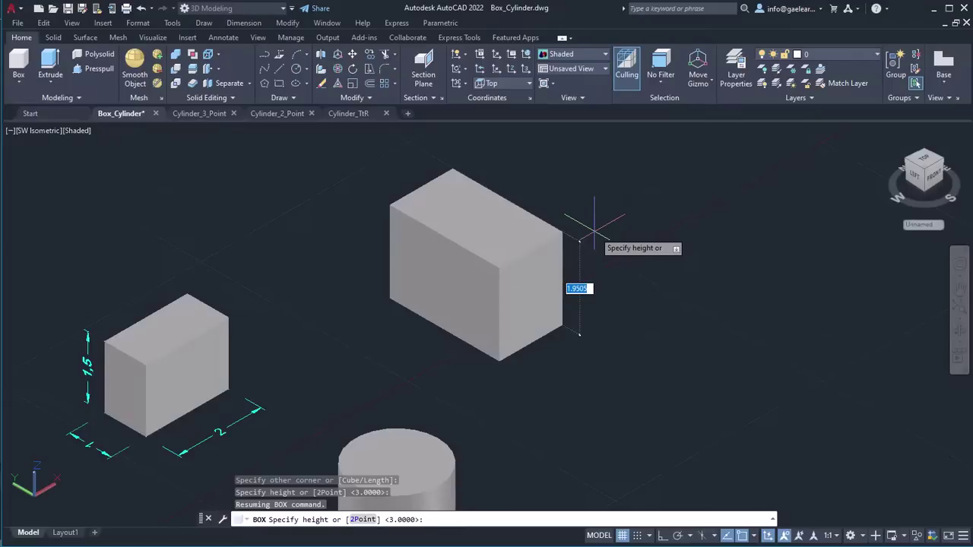
pyautogui.write('2')
pyautogui.press('Return')
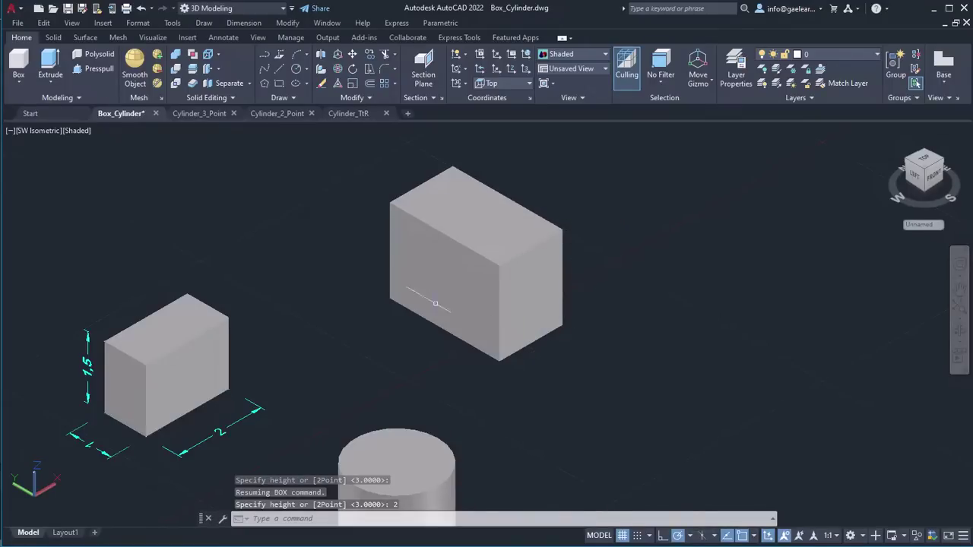
# Draw a second box with the Center option in the open area beside the cylinder, with a height of 2
pyautogui.scroll(-2, 456, 301)
pyautogui.moveTo(514, 300); pyautogui.dragTo(513, 274, button='middle')
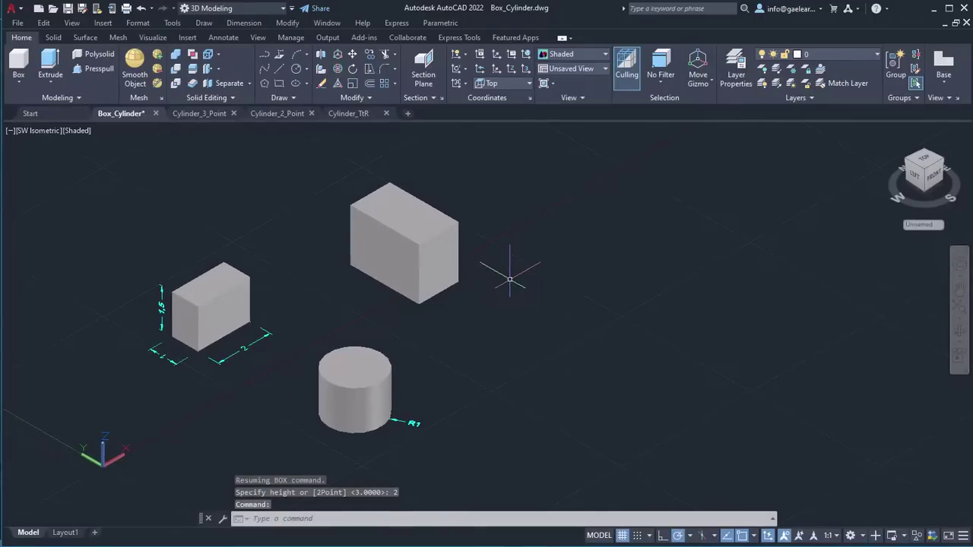
pyautogui.click(18, 62)
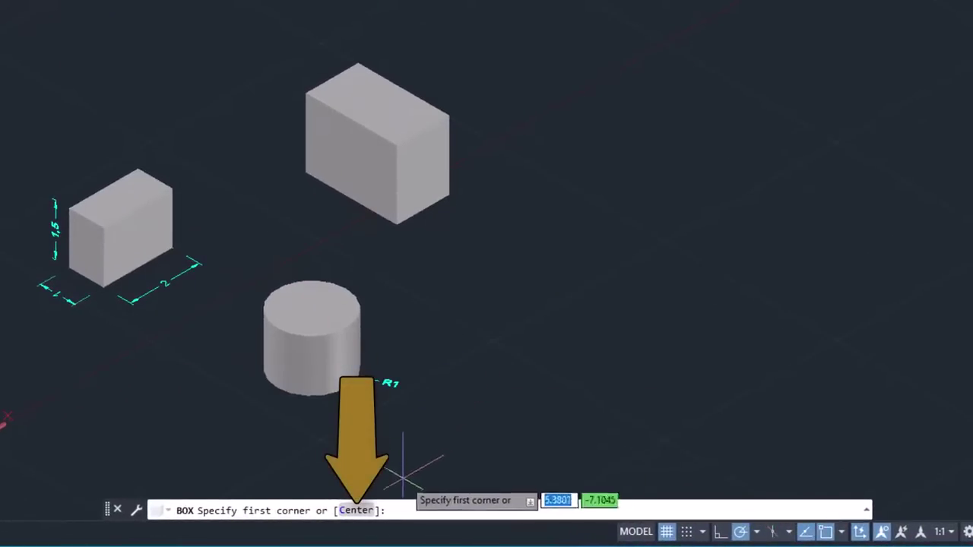
pyautogui.click(357, 510)
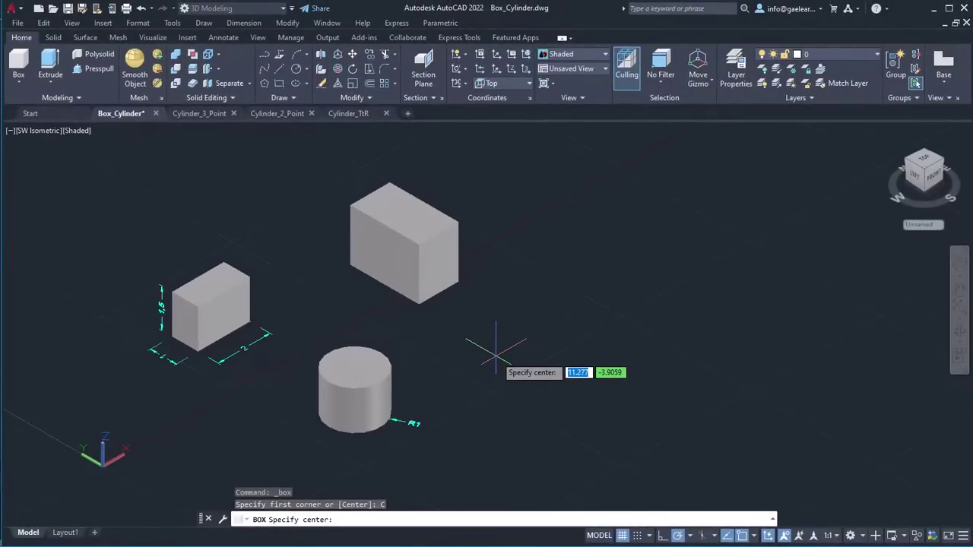
pyautogui.click(511, 356)
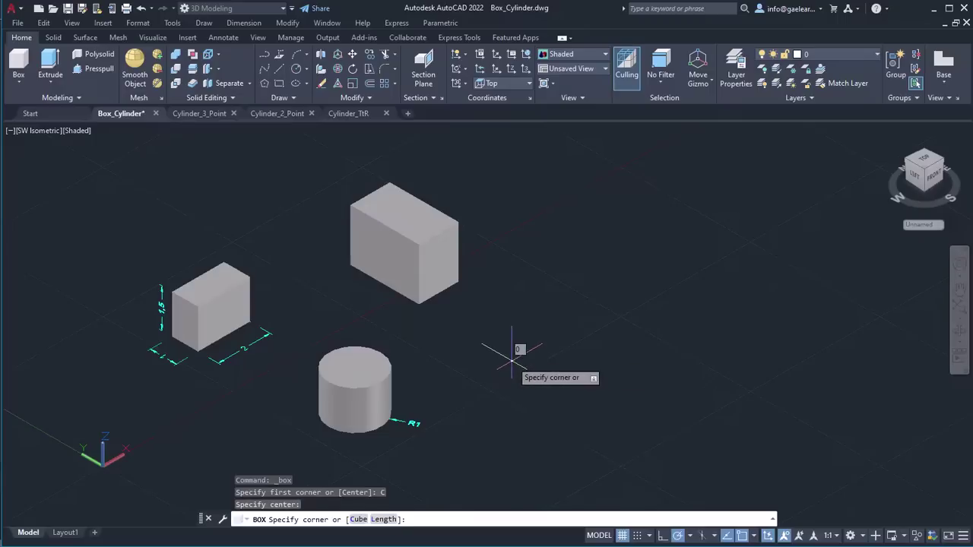
pyautogui.click(513, 319)
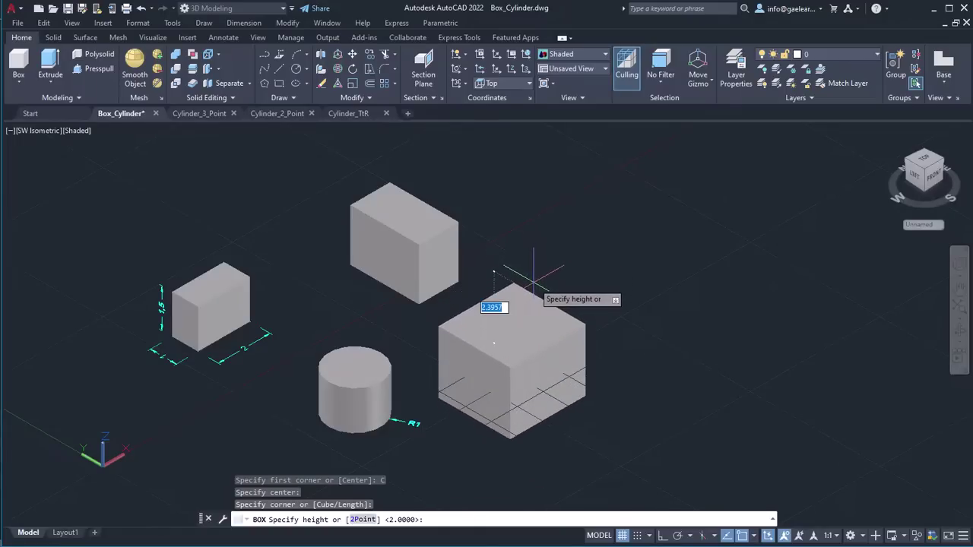
pyautogui.write('2')
pyautogui.press('Return')
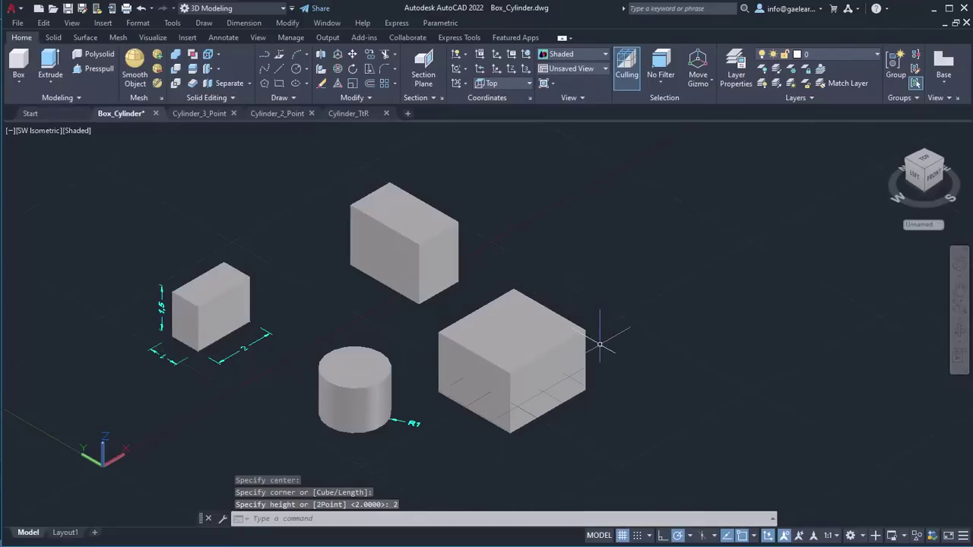
# Draw a cube with the Cube option beside the center-based box, with sides about 2.8 long
pyautogui.moveTo(623, 356)
pyautogui.keyDown('shift'); pyautogui.mouseDown(button='middle')
pyautogui.moveTo(601, 364)
pyautogui.moveTo(575, 341)
pyautogui.moveTo(577, 324)
pyautogui.moveTo(613, 358)
pyautogui.moveTo(617, 379)
pyautogui.moveTo(636, 382)
pyautogui.moveTo(623, 371)
pyautogui.mouseUp(button='middle'); pyautogui.keyUp('shift')
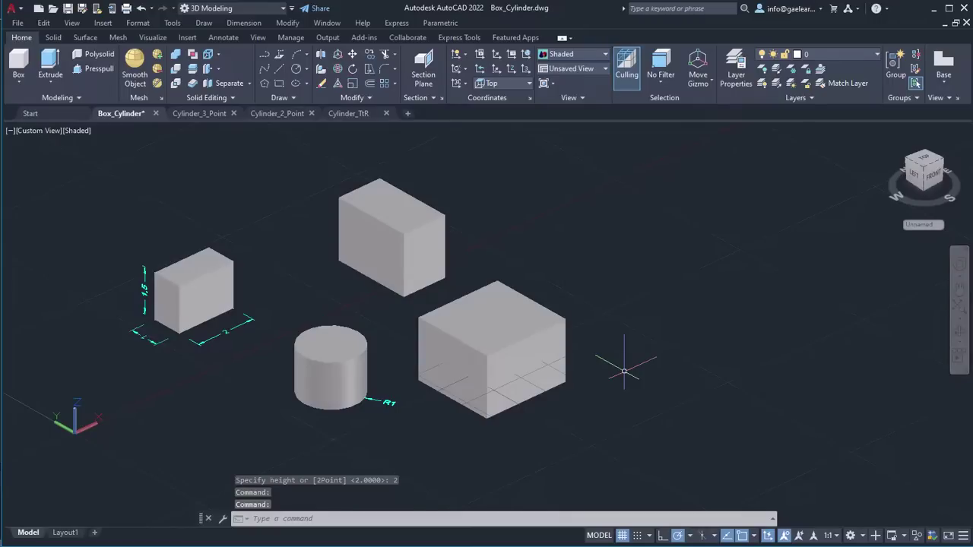
pyautogui.click(19, 65)
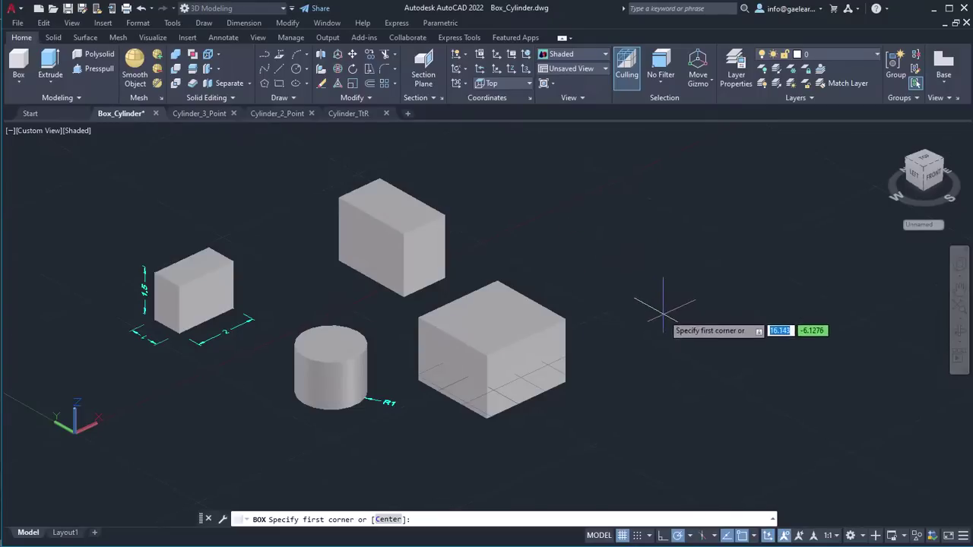
pyautogui.click(636, 373)
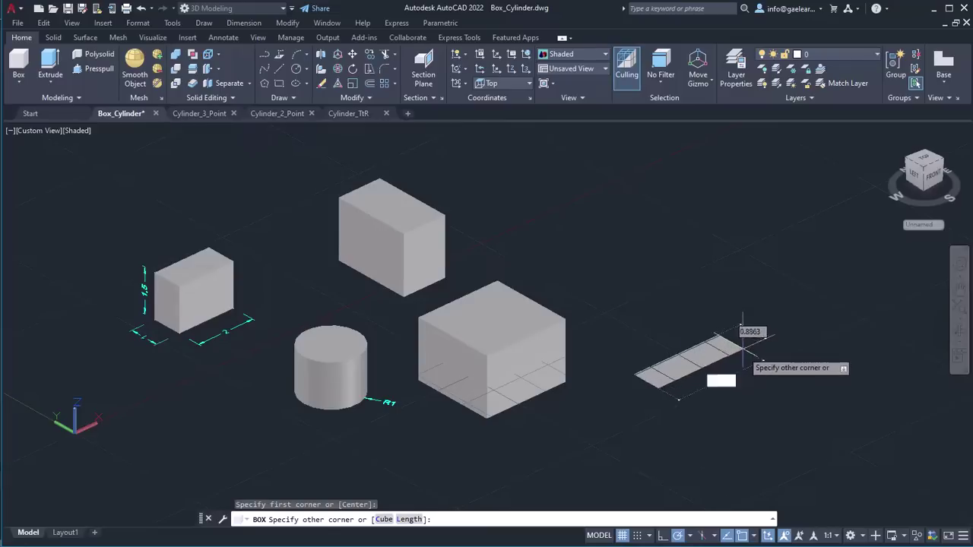
pyautogui.moveTo(695, 380); pyautogui.dragTo(638, 377, button='middle')
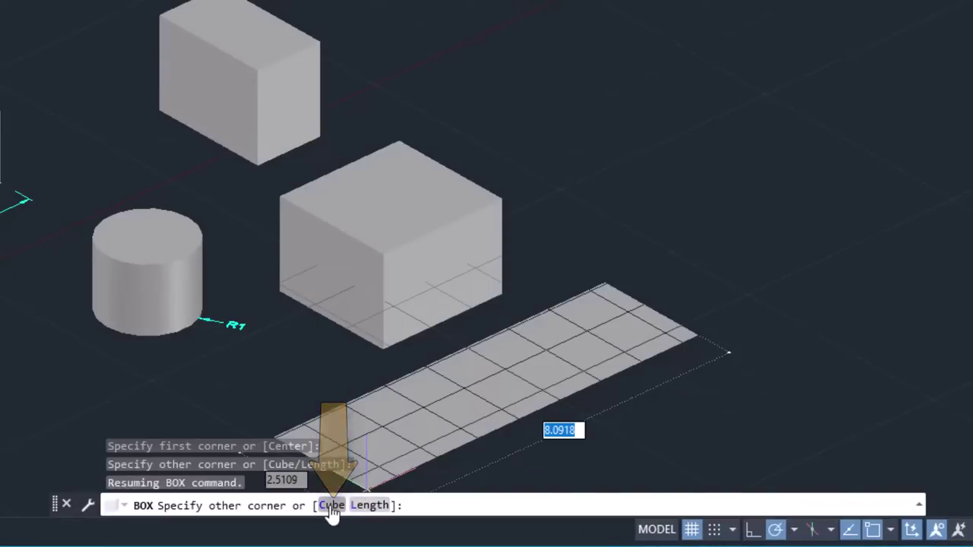
pyautogui.click(332, 505)
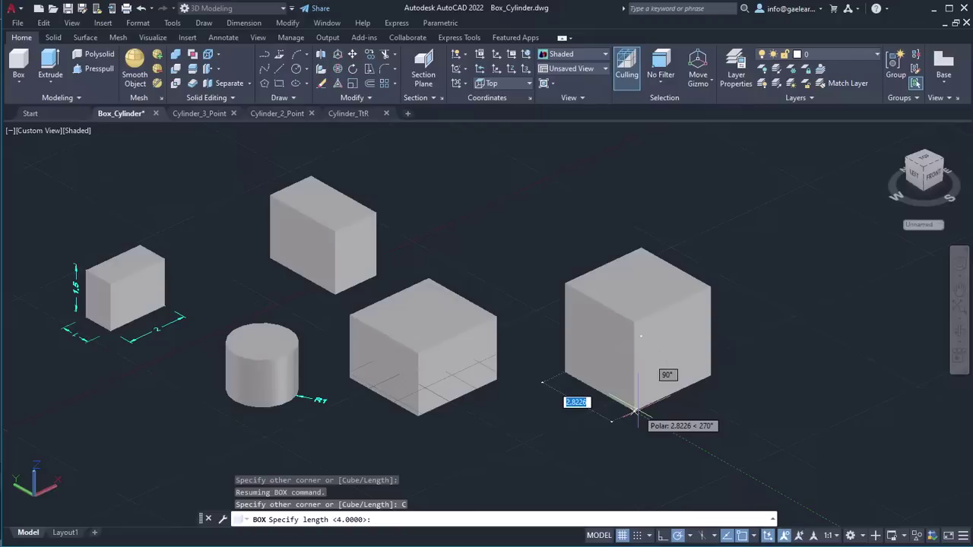
pyautogui.click(635, 413)
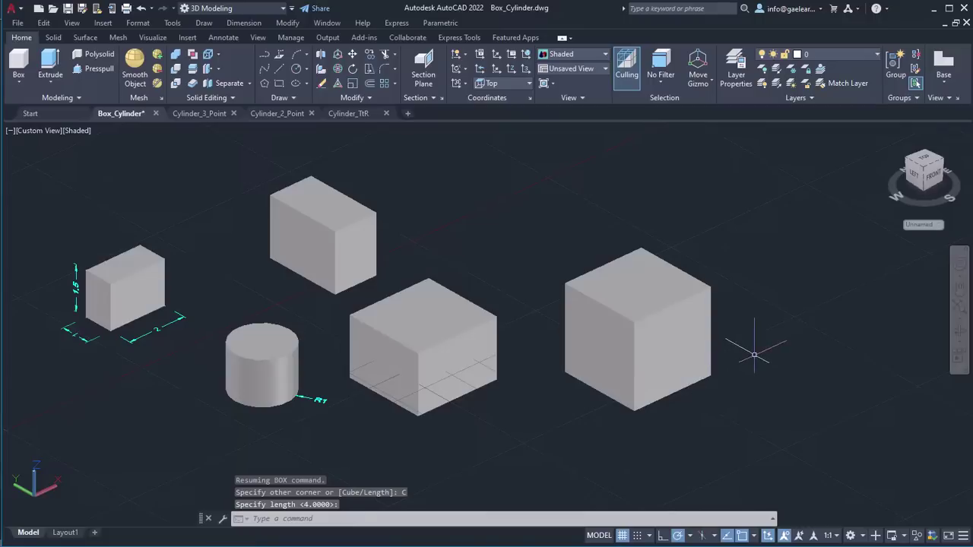
# Draw a box in front of the cube with the Length option, using length 4, width 3 and height 3
pyautogui.click(18, 62)
pyautogui.scroll(-2, 322, 335)
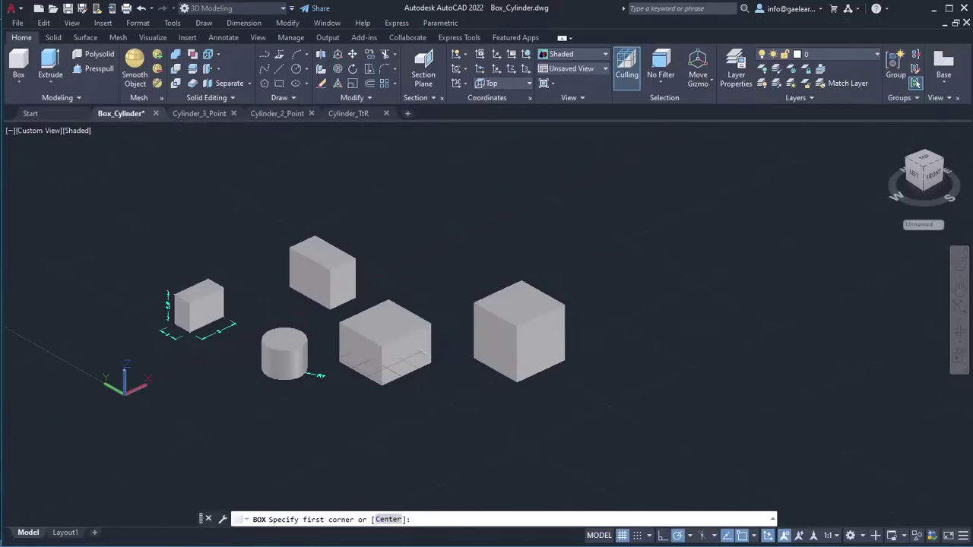
pyautogui.moveTo(542, 404); pyautogui.dragTo(527, 374, button='middle')
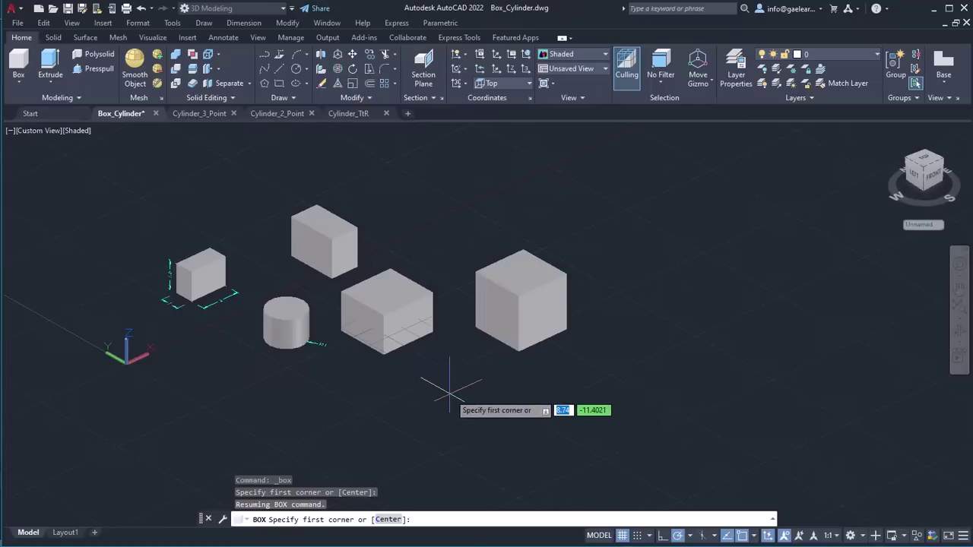
pyautogui.click(457, 416)
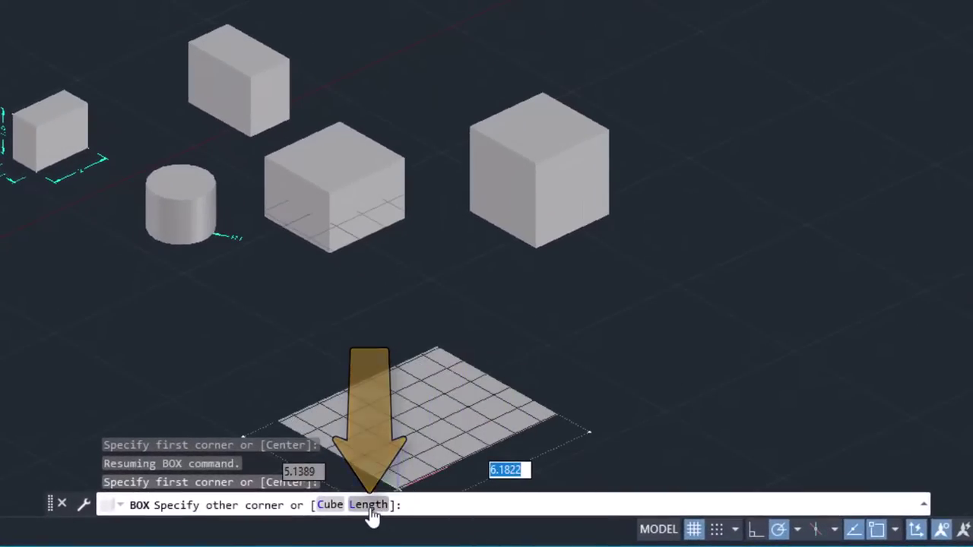
pyautogui.click(369, 506)
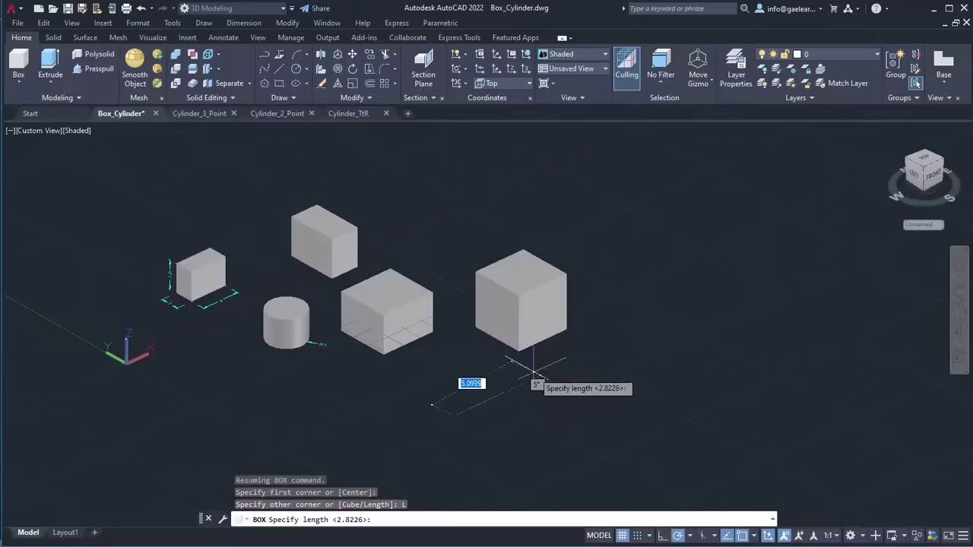
pyautogui.write('4')
pyautogui.press('Return')
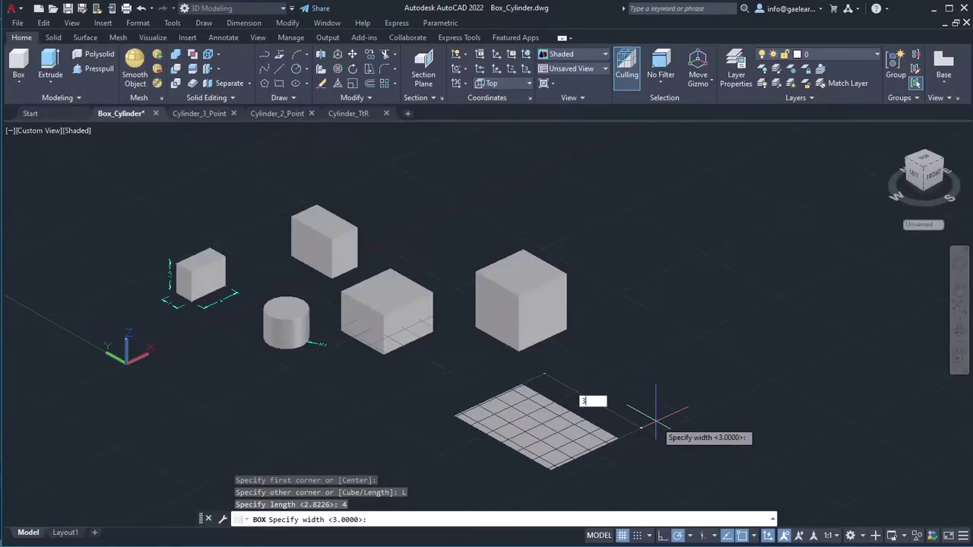
pyautogui.write('3')
pyautogui.press('Return')
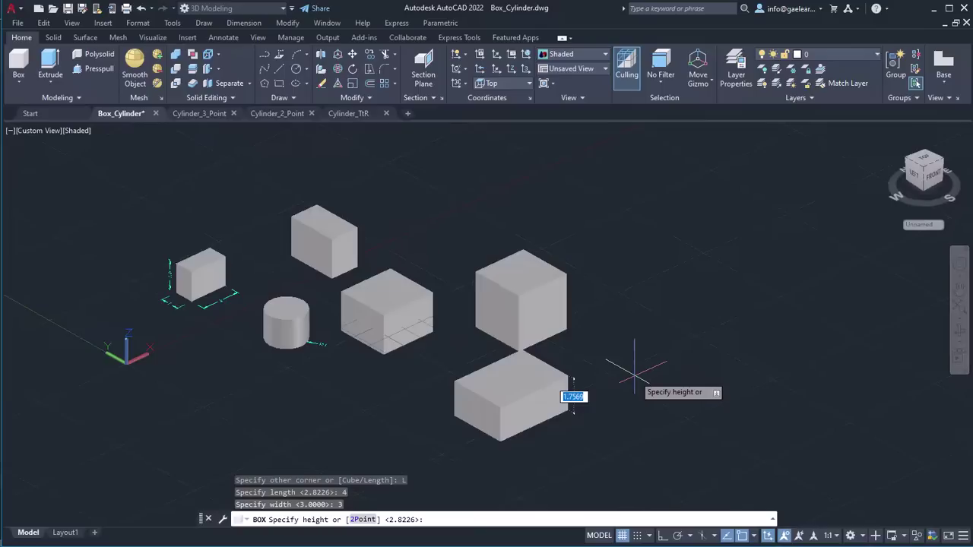
pyautogui.press('Return')
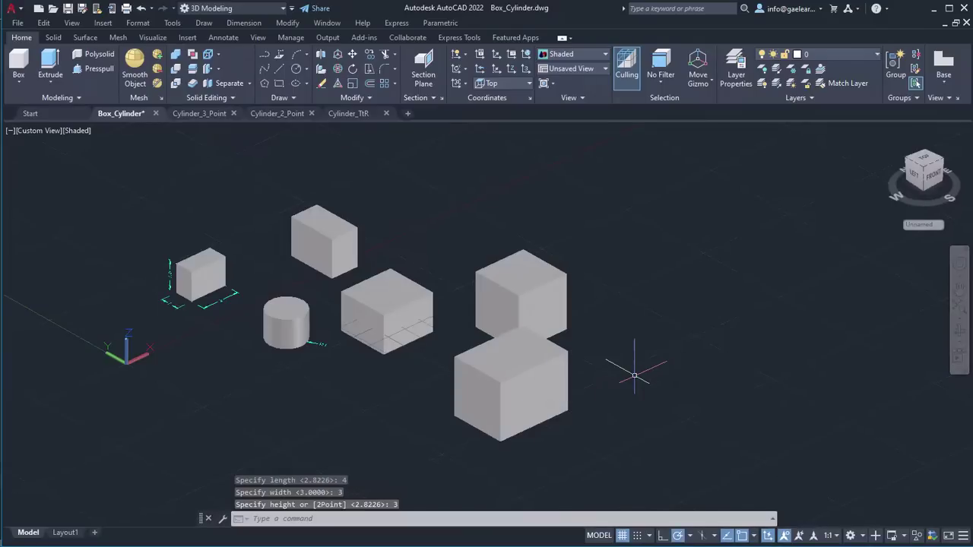
pyautogui.scroll(2, 551, 372)
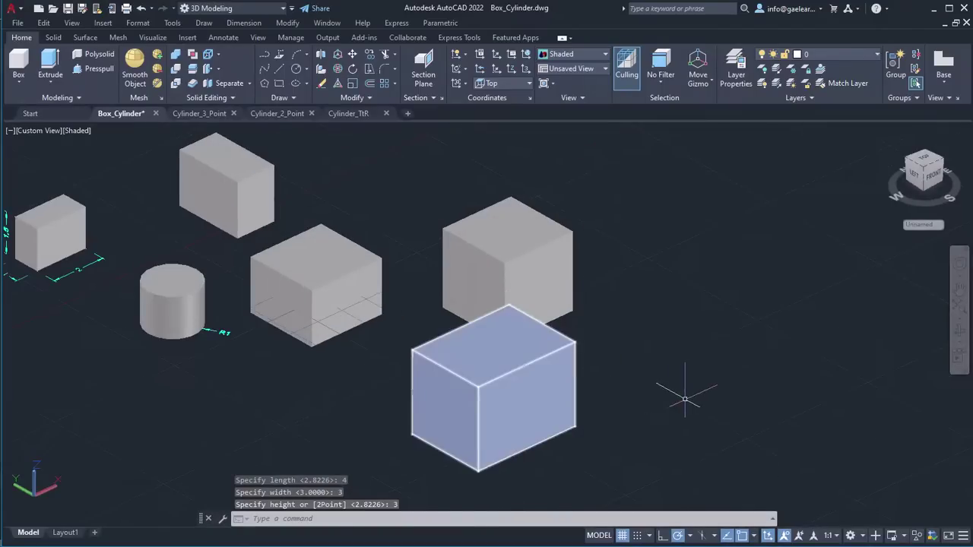
pyautogui.scroll(2, 693, 403)
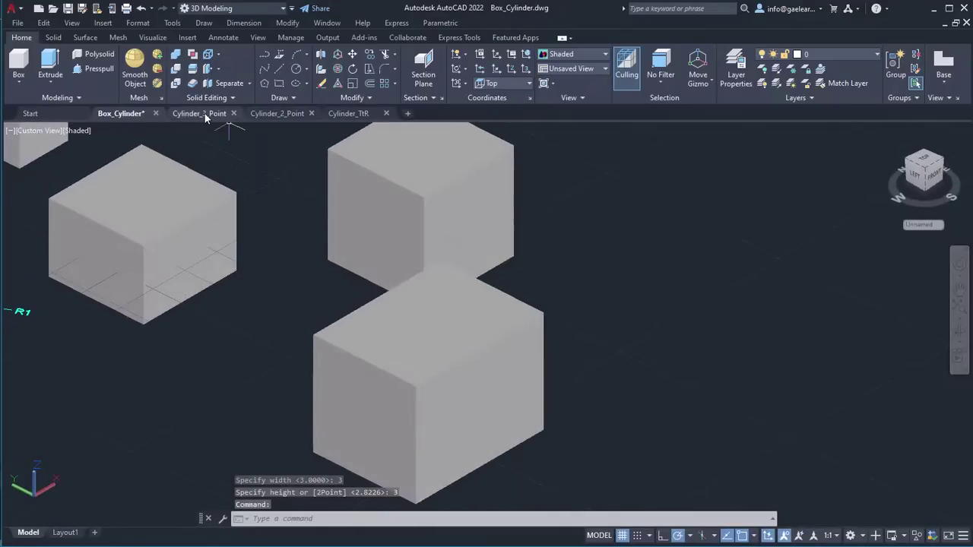
# Draw a solid cylinder in the open area beside the length-based box, with a base radius of 5 and a height of 10
pyautogui.moveTo(205, 116)
pyautogui.scroll(-2, 235, 306)
pyautogui.scroll(-1, 478, 325)
pyautogui.keyDown('shift'); pyautogui.moveTo(536, 323); pyautogui.dragTo(454, 345, button='middle'); pyautogui.keyUp('shift')
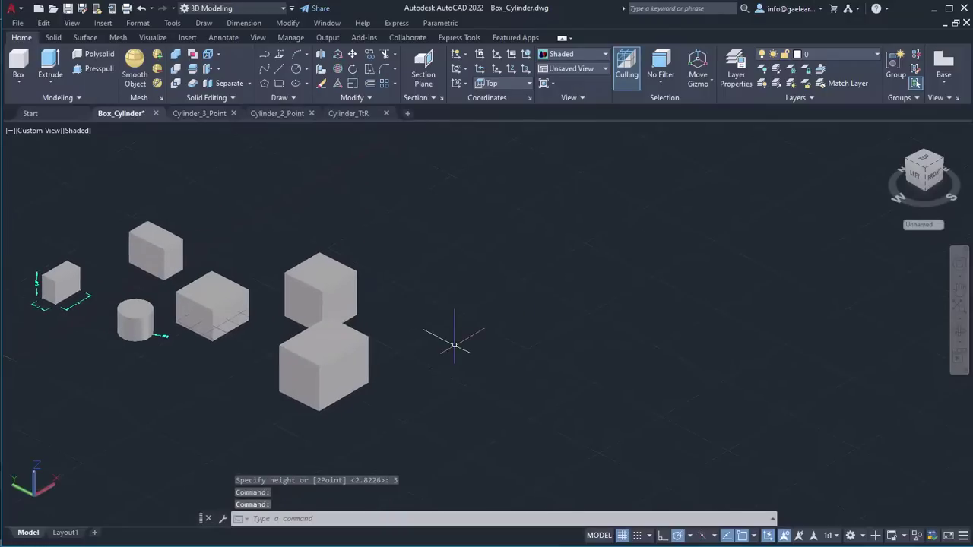
pyautogui.click(24, 84)
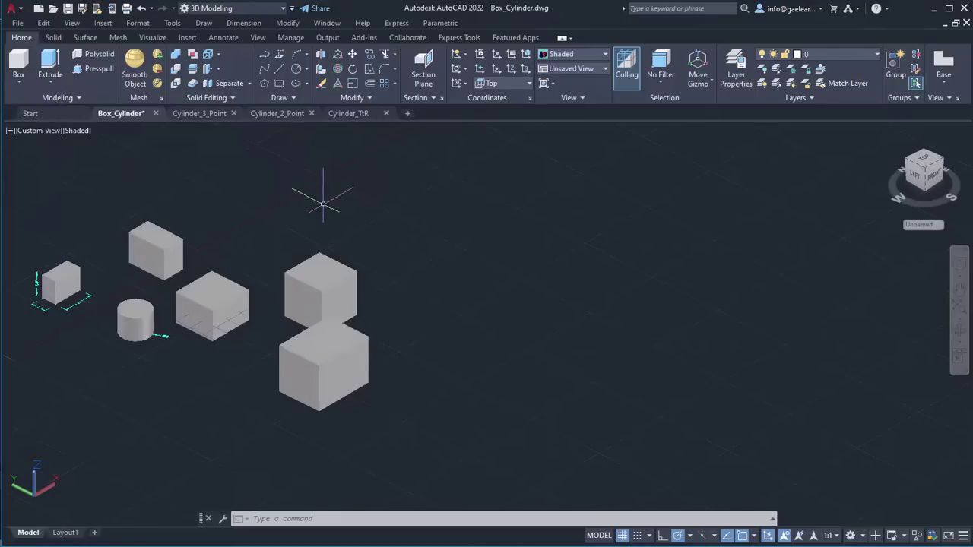
pyautogui.write('l')
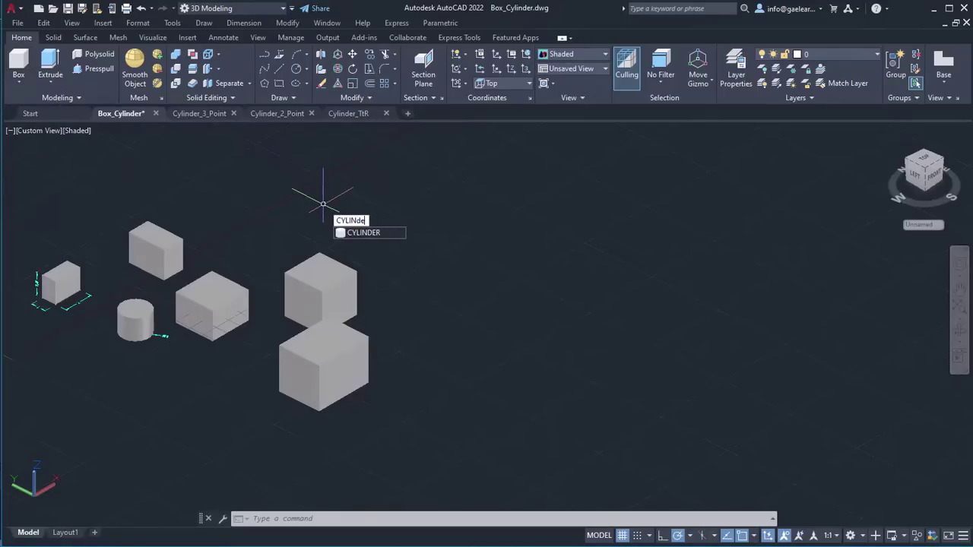
pyautogui.press('Return')
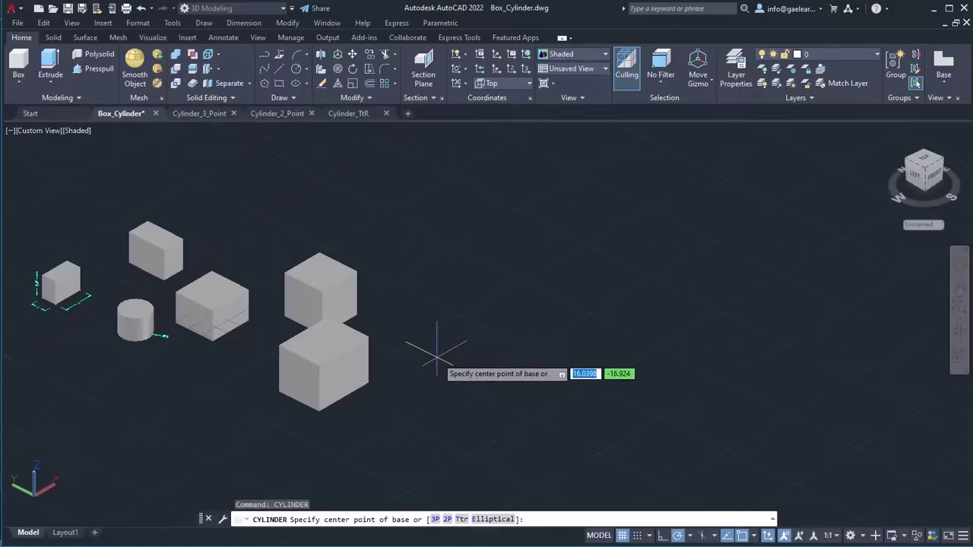
pyautogui.click(437, 353)
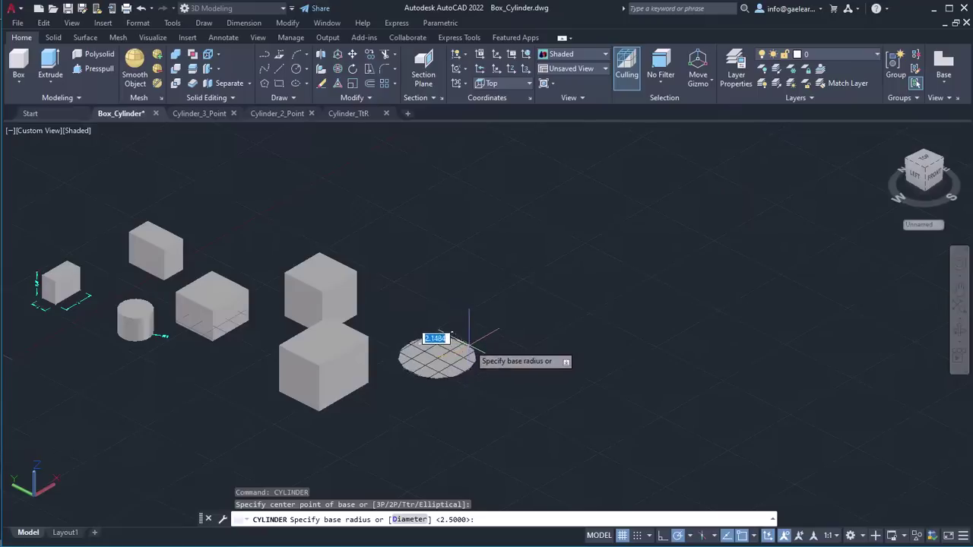
pyautogui.scroll(2, 468, 332)
pyautogui.scroll(2, 468, 333)
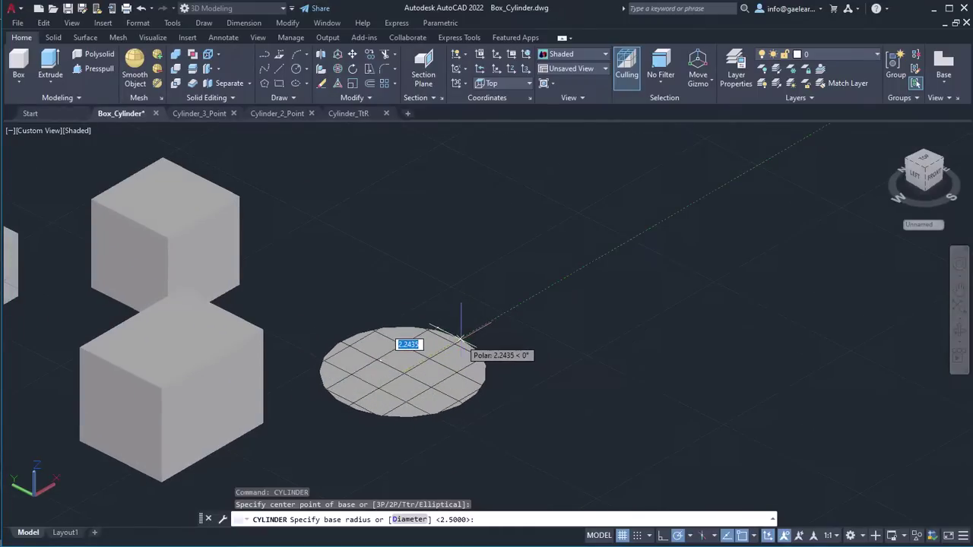
pyautogui.write('5')
pyautogui.press('Return')
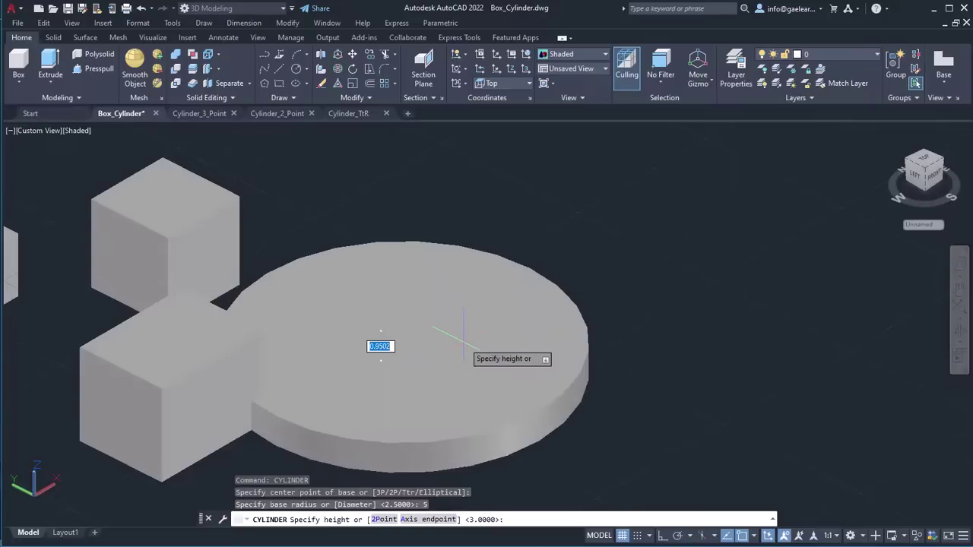
pyautogui.scroll(-5, 463, 334)
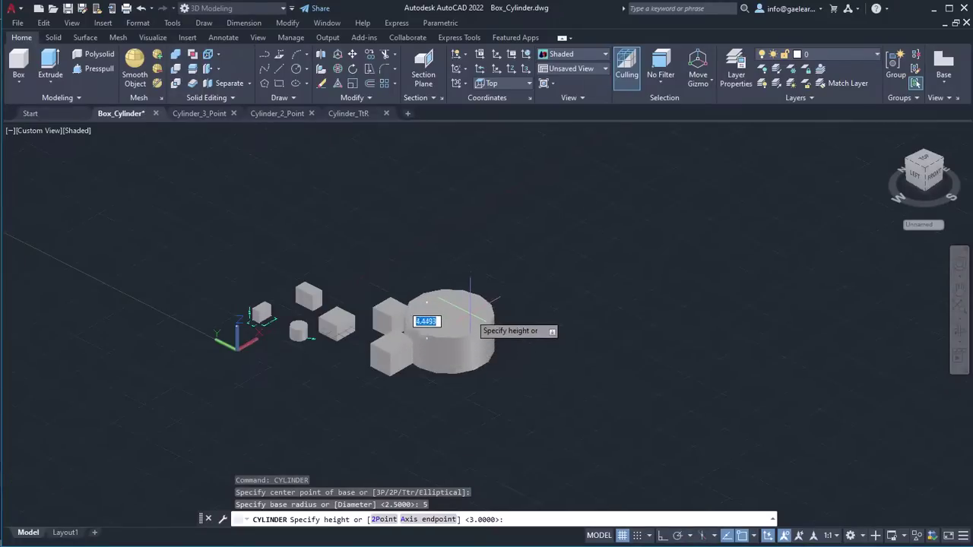
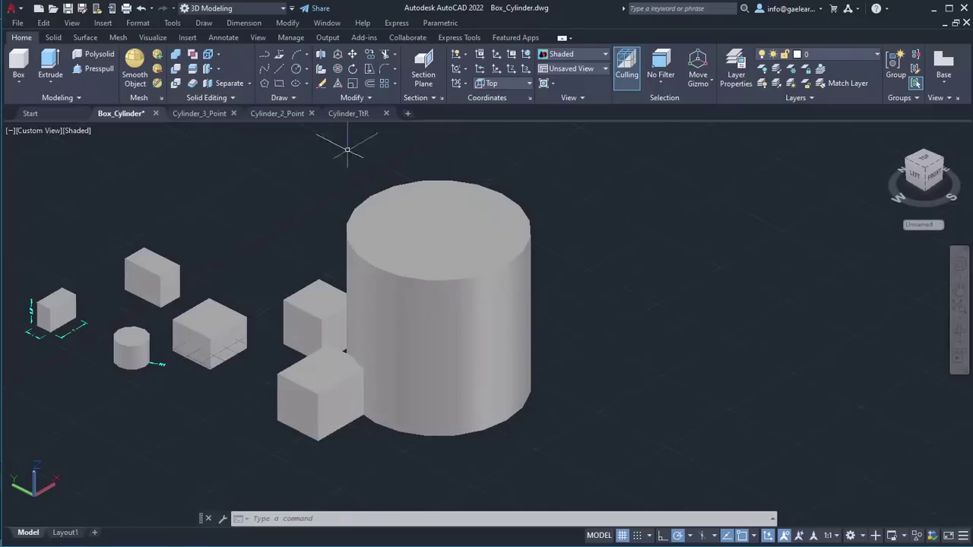
# Switch to the Cylinder_3_Point drawing and define a cylinder base through the three point markers with the 3P option
pyautogui.click(205, 113)
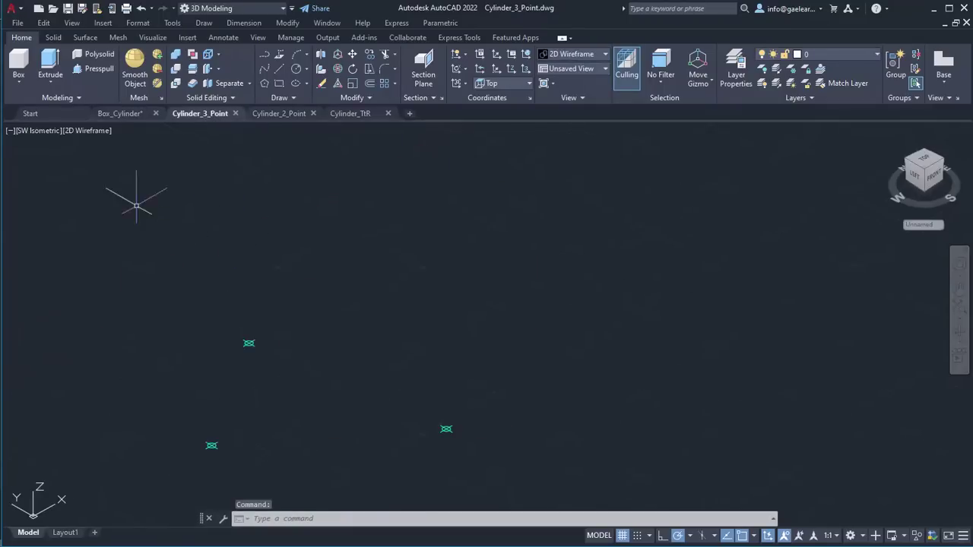
pyautogui.click(19, 82)
pyautogui.click(33, 137)
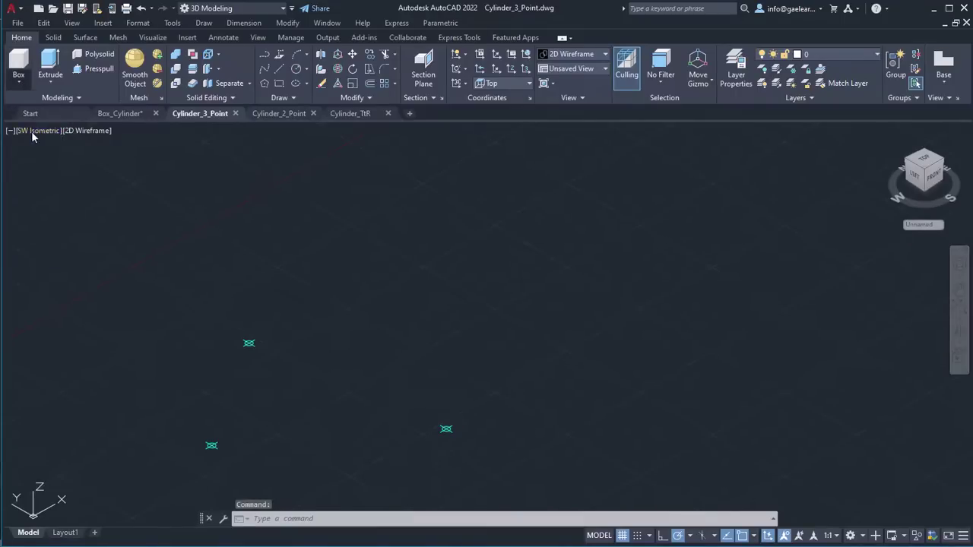
pyautogui.moveTo(293, 291); pyautogui.dragTo(427, 244, button='middle')
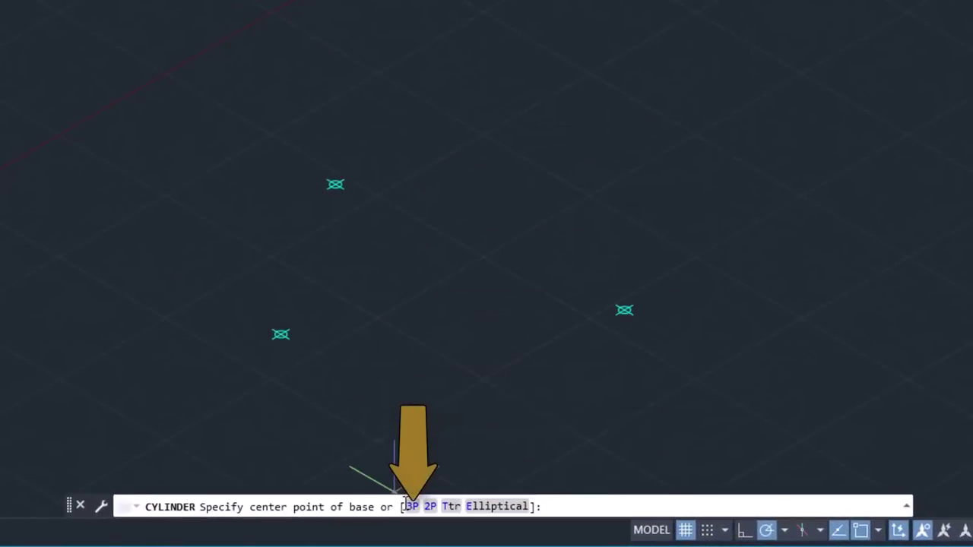
pyautogui.click(414, 507)
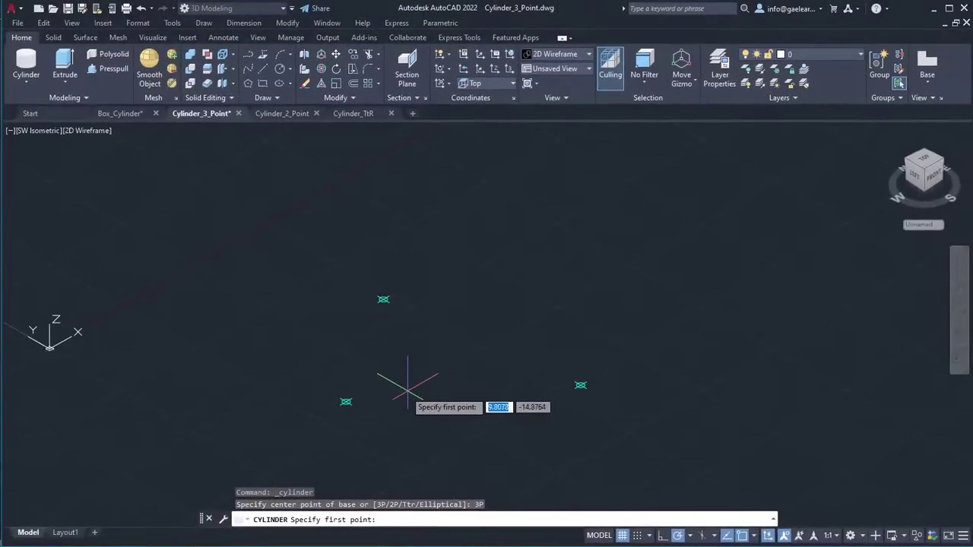
pyautogui.click(345, 401)
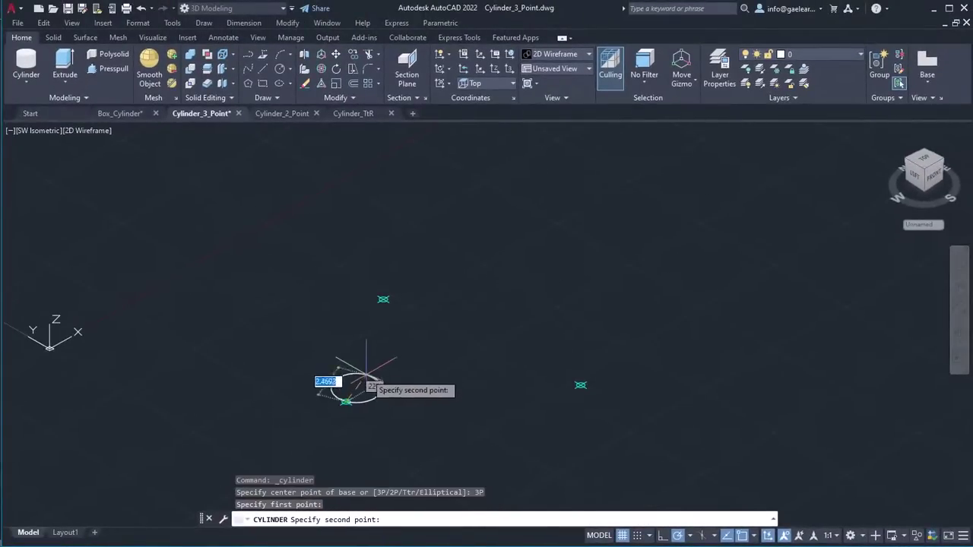
pyautogui.click(383, 300)
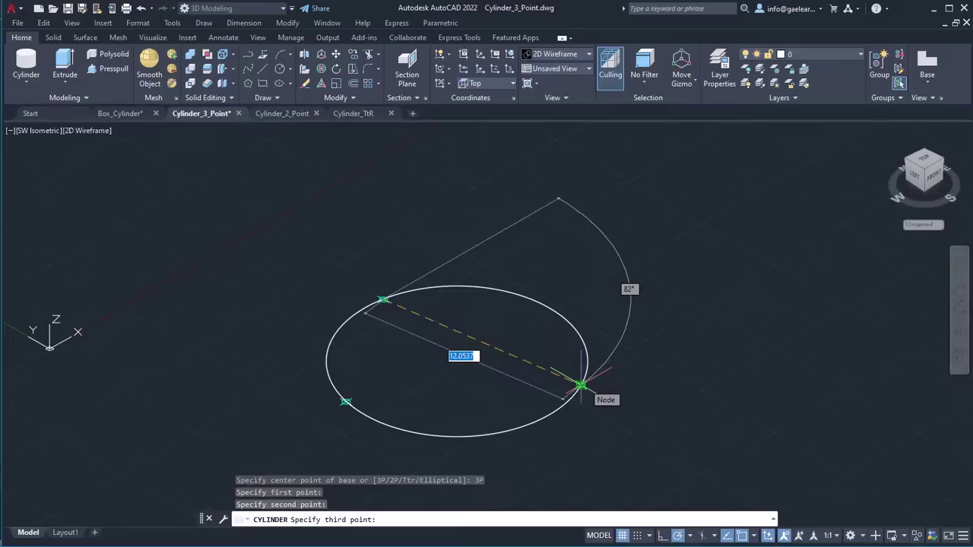
pyautogui.click(581, 385)
# Complete the cylinder with the Axis endpoint option, laying its axis horizontally at 90° with a length of 15
pyautogui.scroll(-2, 581, 386)
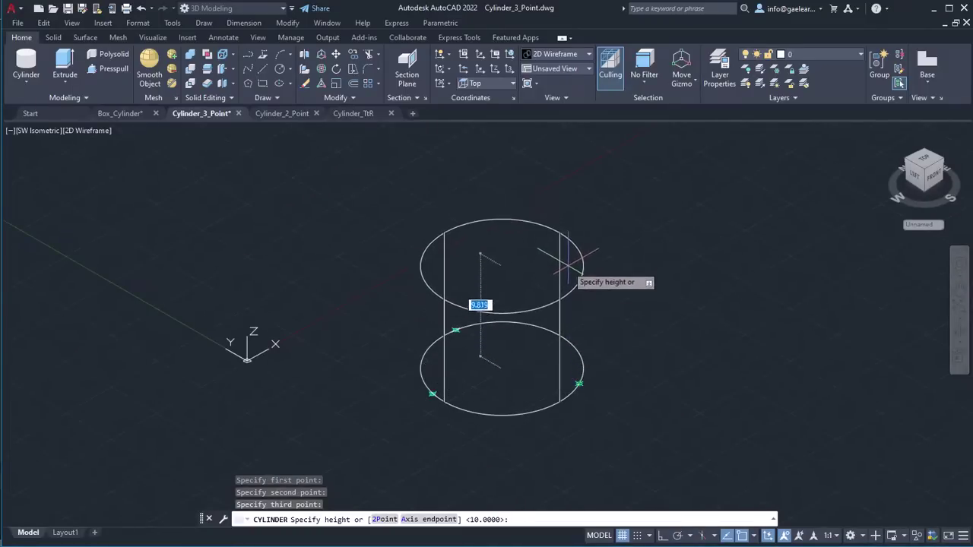
pyautogui.scroll(2, 578, 292)
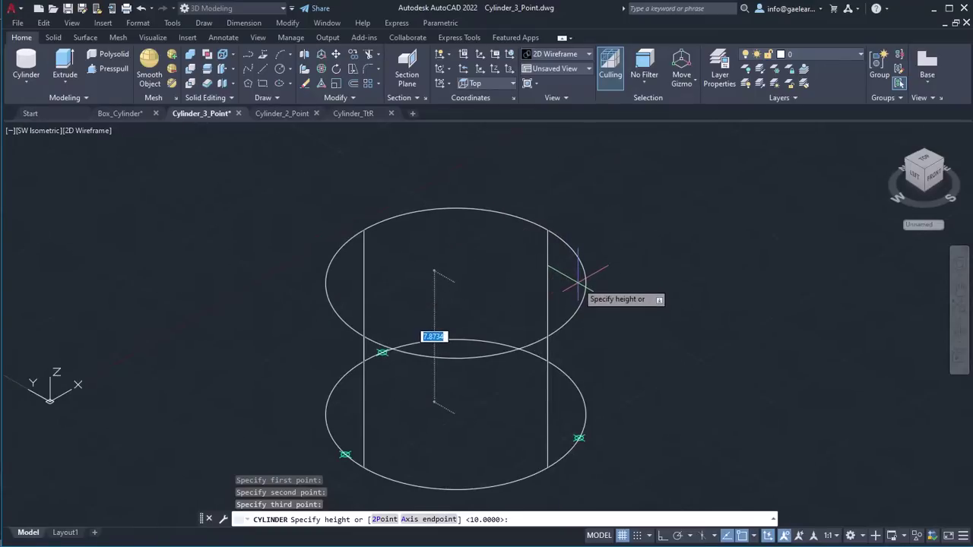
pyautogui.moveTo(578, 292); pyautogui.dragTo(544, 250, button='middle')
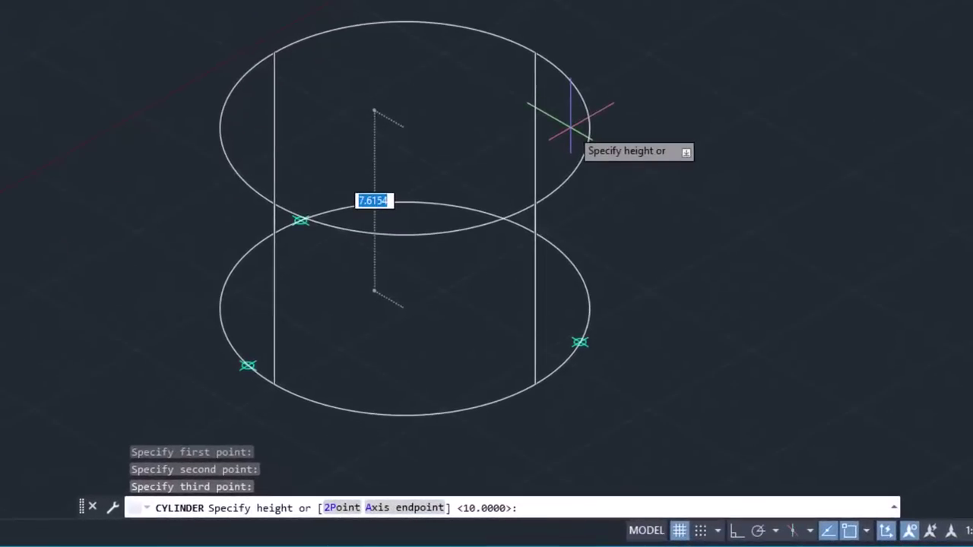
pyautogui.click(417, 507)
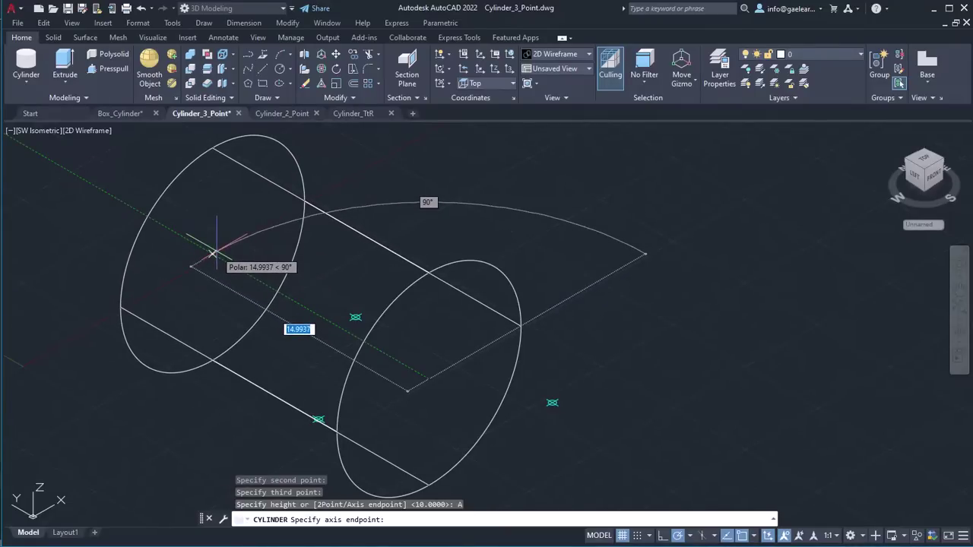
pyautogui.write('15')
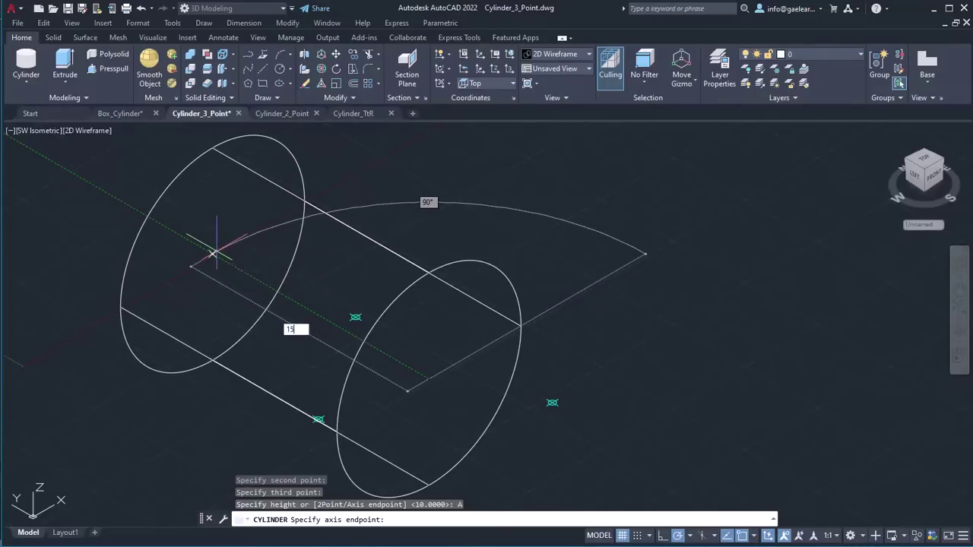
pyautogui.press('Return')
pyautogui.scroll(-3, 219, 250)
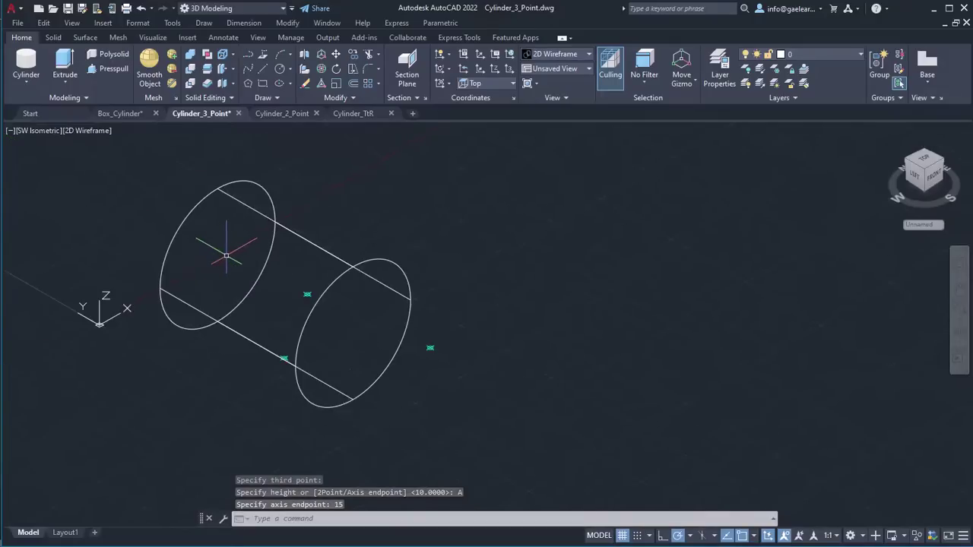
# Display the three-point cylinder in the Shaded visual style
pyautogui.moveTo(221, 256); pyautogui.dragTo(278, 251, button='middle')
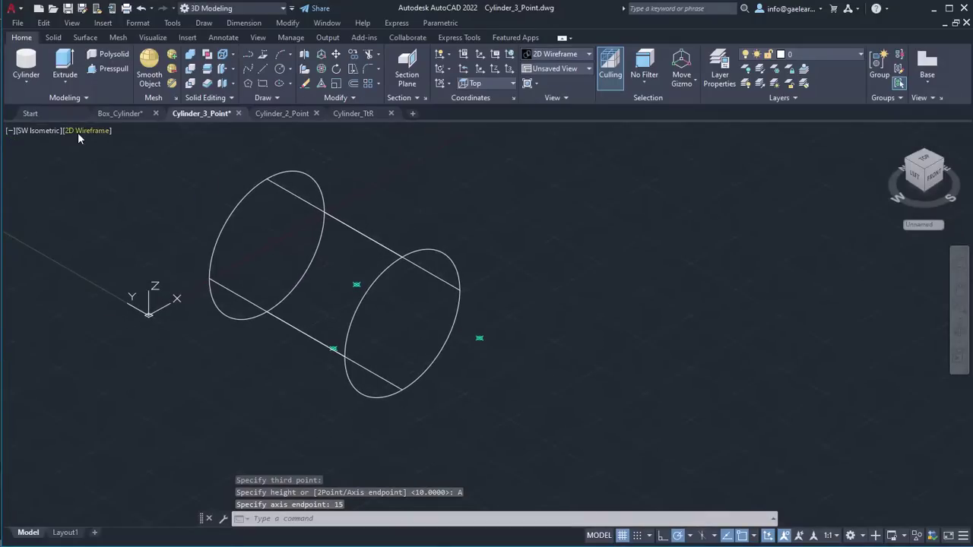
pyautogui.click(83, 130)
pyautogui.click(114, 214)
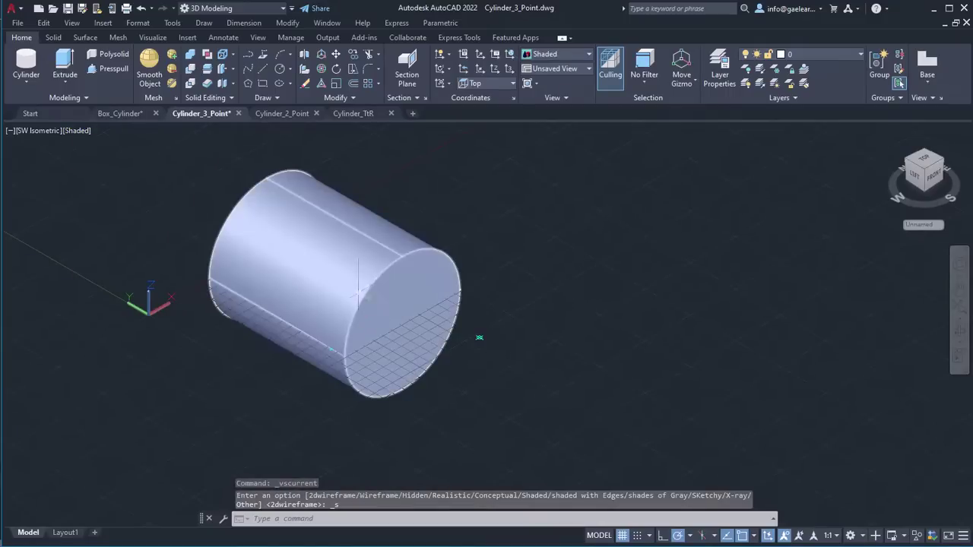
pyautogui.moveTo(330, 282); pyautogui.dragTo(361, 302, button='middle')
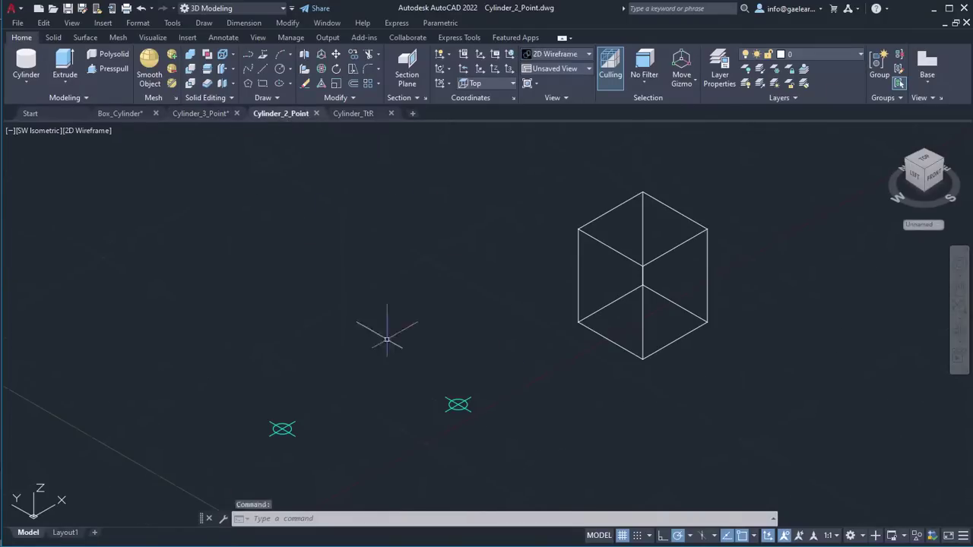
# In the Cylinder_2_Point drawing, apply the Shaded visual style and define a cylinder base with 2P, its diameter spanning the two point markers
pyautogui.click(79, 134)
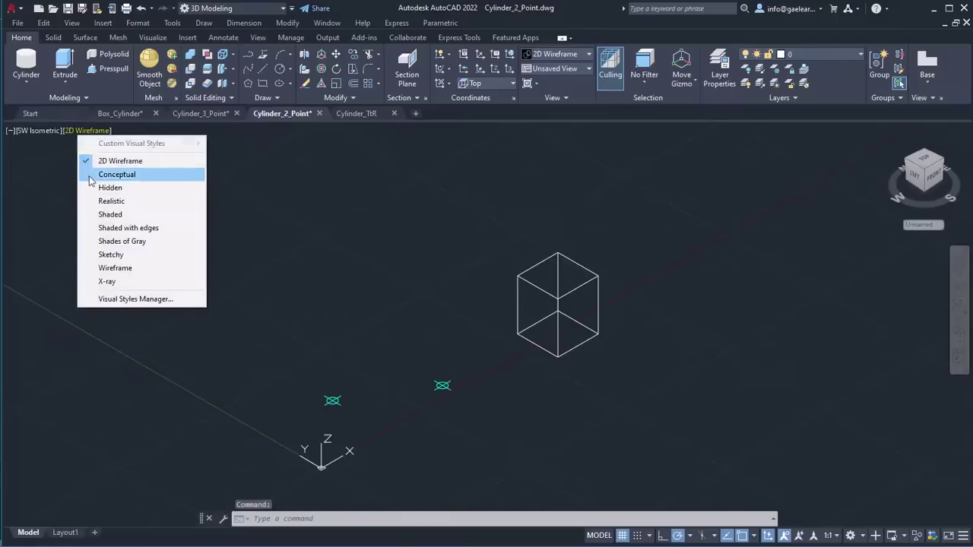
pyautogui.click(114, 218)
pyautogui.click(26, 65)
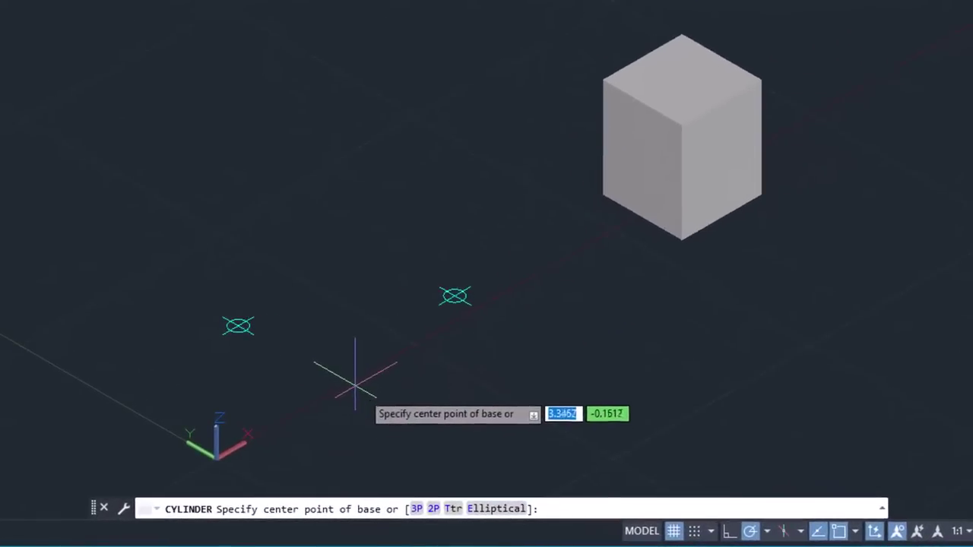
pyautogui.click(433, 508)
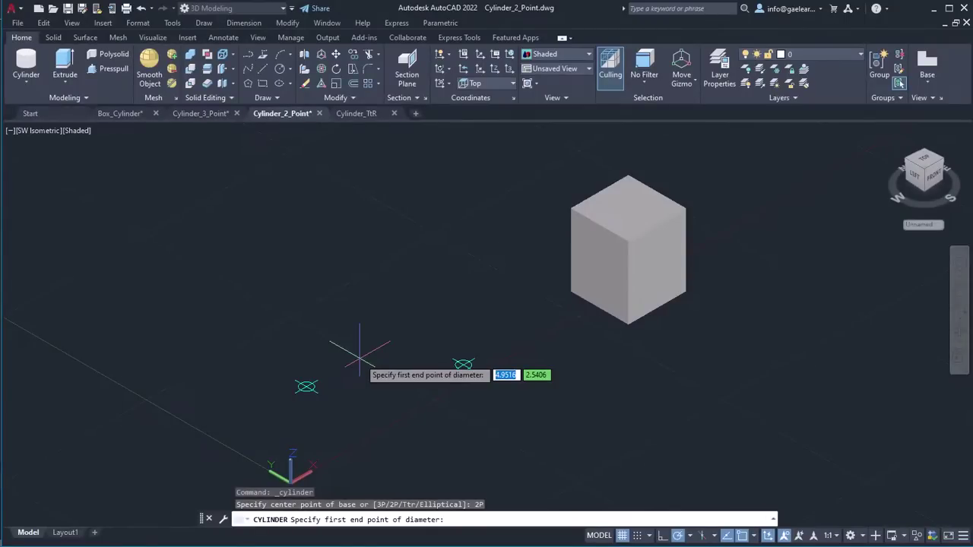
pyautogui.click(306, 387)
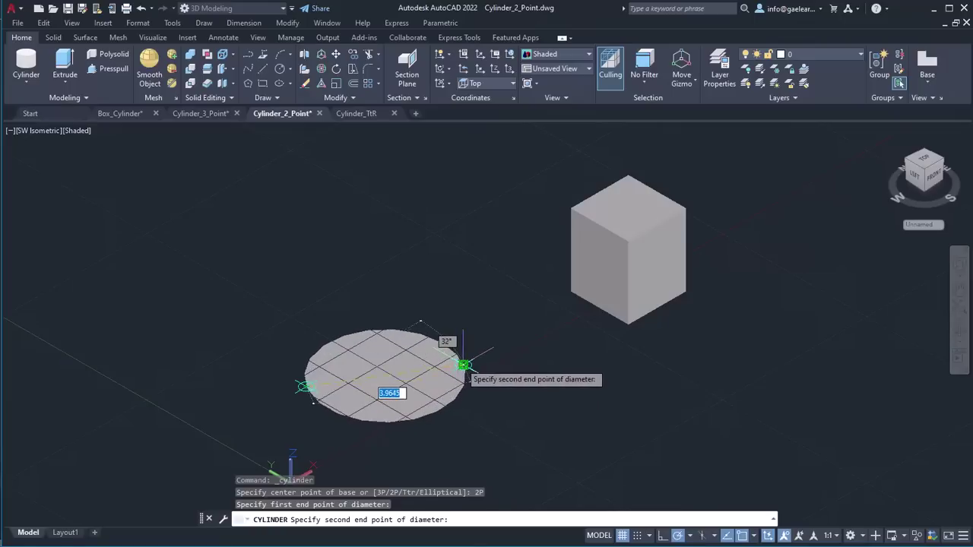
pyautogui.click(463, 365)
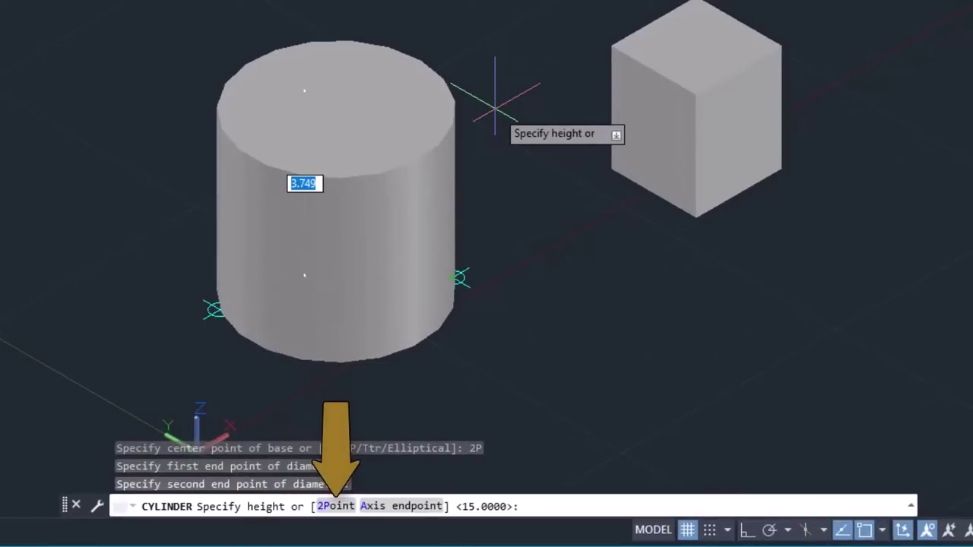
# Set the cylinder's height with the 2Point option, picking the lower and upper ends of the existing box's front vertical edge
pyautogui.click(325, 507)
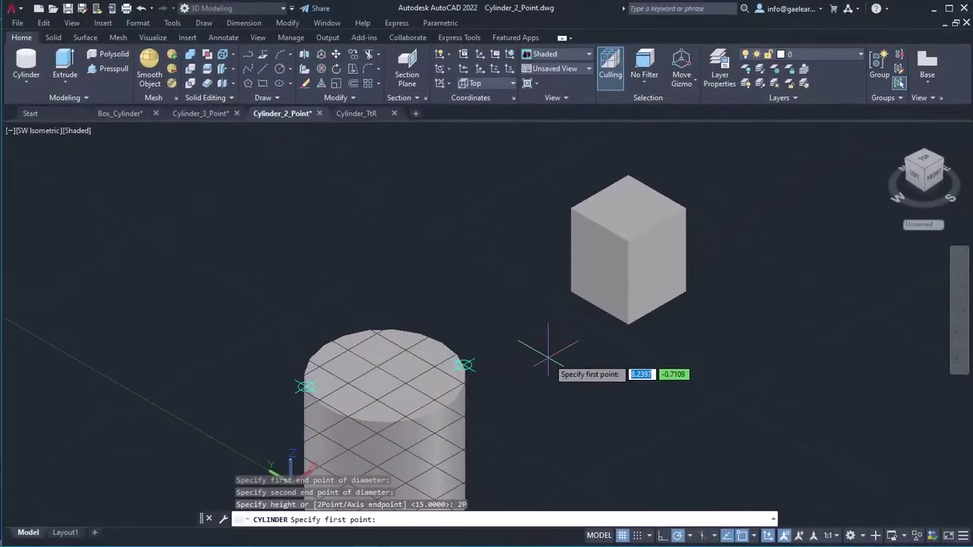
pyautogui.moveTo(547, 355); pyautogui.dragTo(539, 348, button='middle')
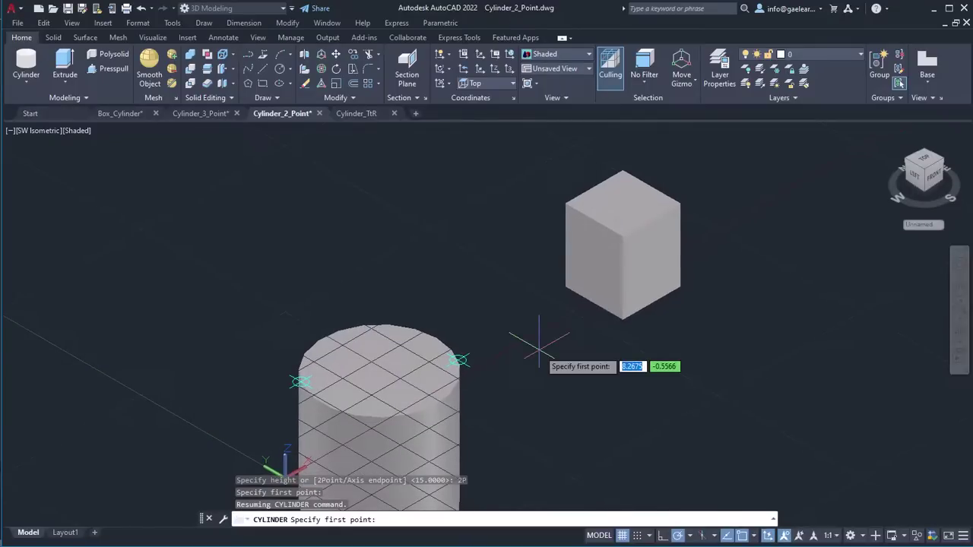
pyautogui.click(622, 320)
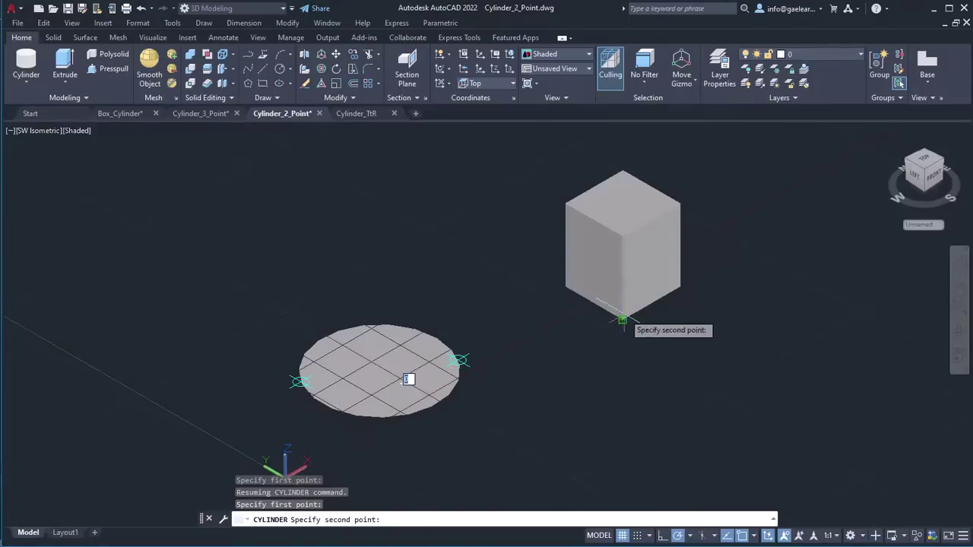
pyautogui.click(622, 237)
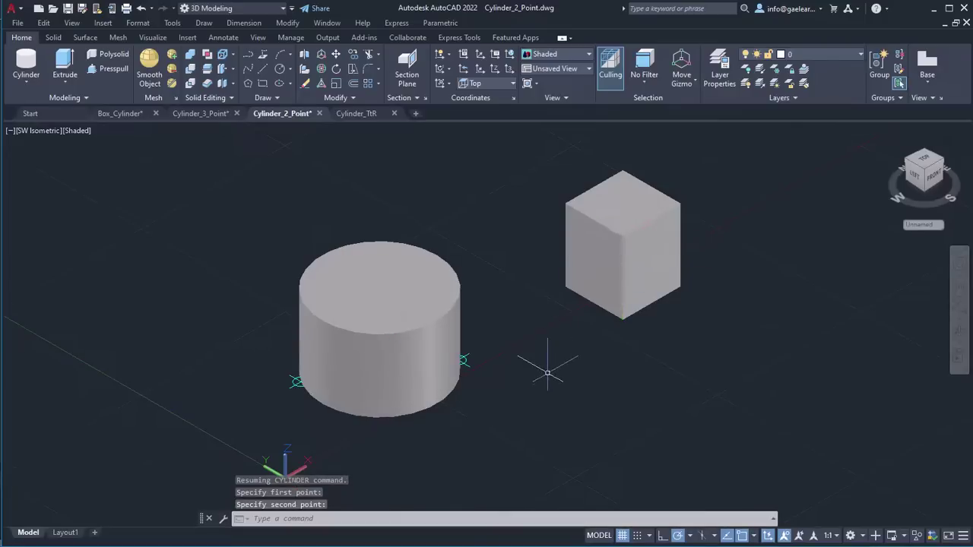
pyautogui.keyDown('shift'); pyautogui.moveTo(551, 381); pyautogui.dragTo(558, 359, button='middle'); pyautogui.keyUp('shift')
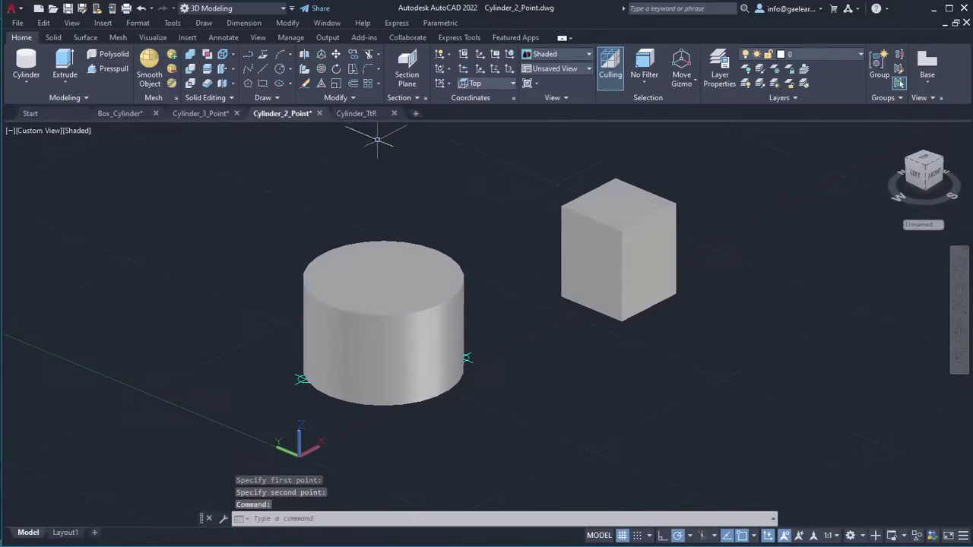
# Switch to the Cylinder_TtR drawing
pyautogui.click(367, 116)
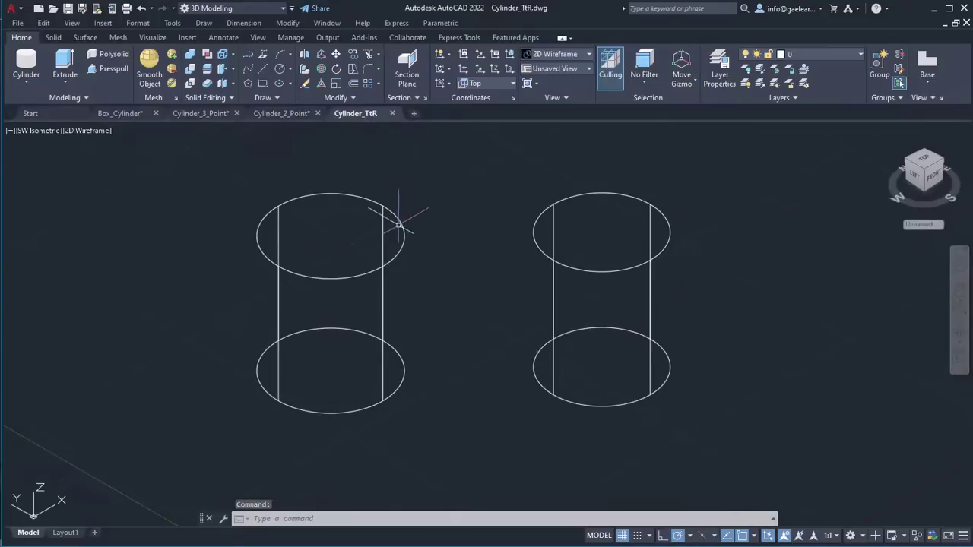
# Apply the Shaded visual style and create a Ttr cylinder tangent to the base edges of both existing cylinders, with radius 2.5 and height 4
pyautogui.click(86, 131)
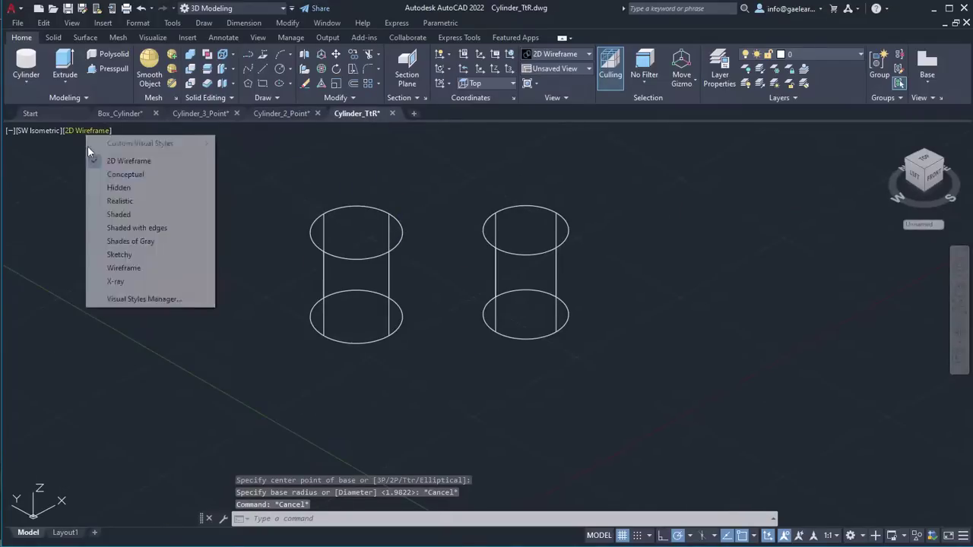
pyautogui.click(118, 215)
pyautogui.click(26, 64)
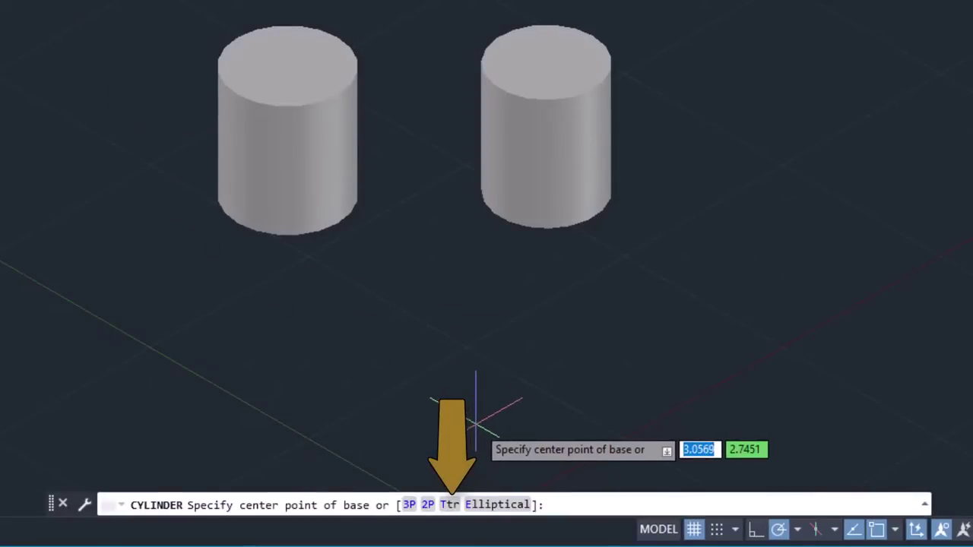
pyautogui.click(449, 506)
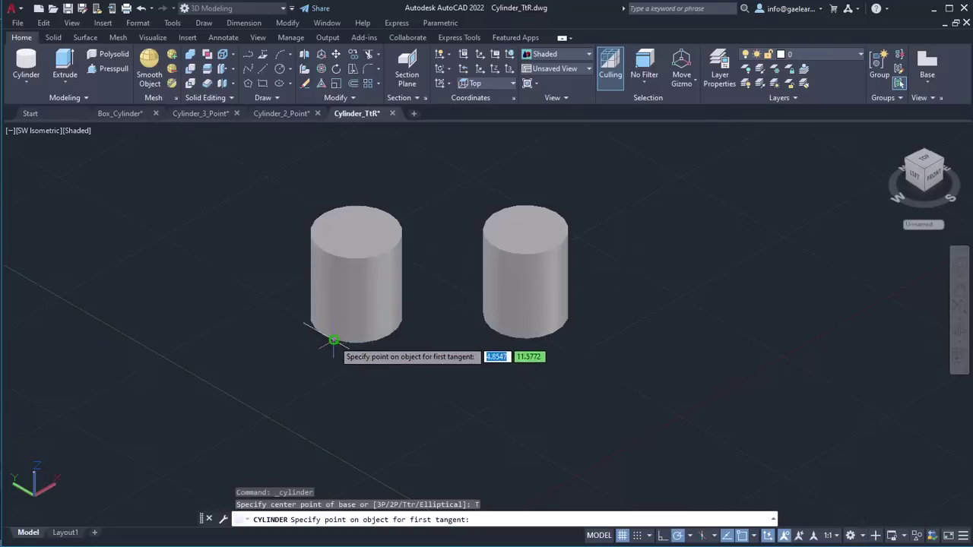
pyautogui.click(378, 338)
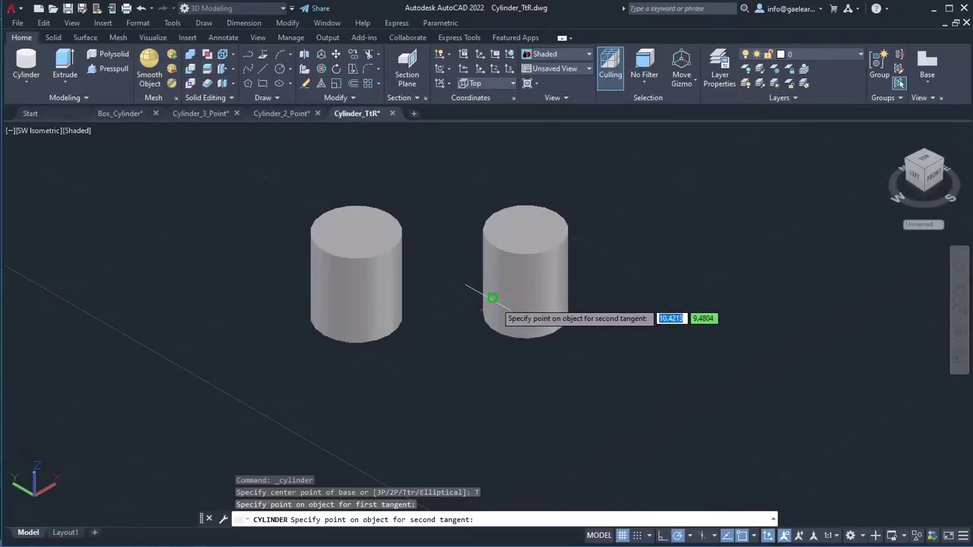
pyautogui.click(532, 338)
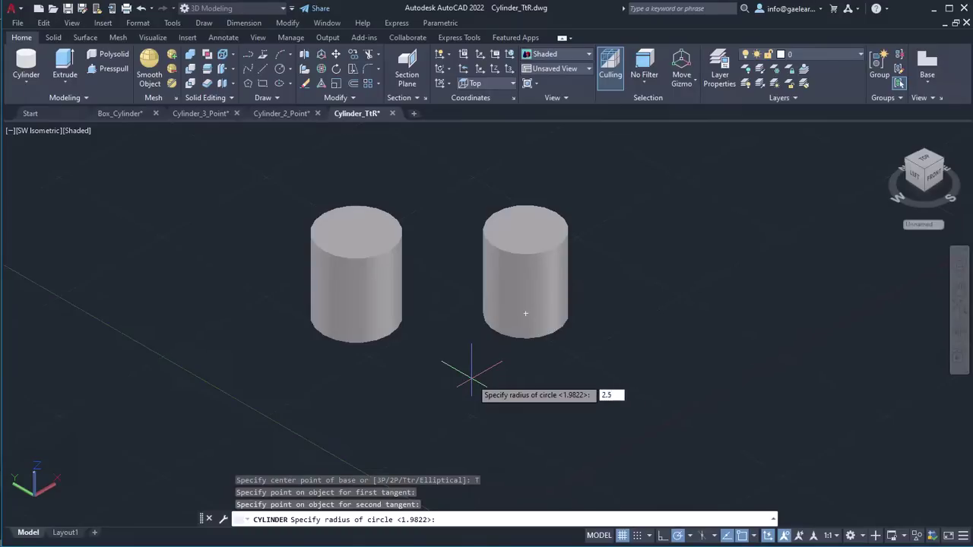
pyautogui.press('Return')
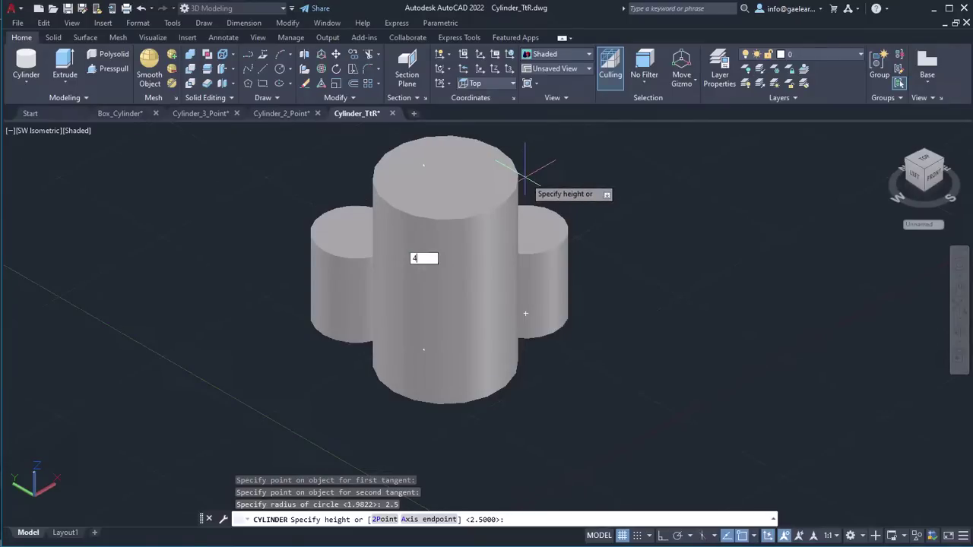
pyautogui.press('Return')
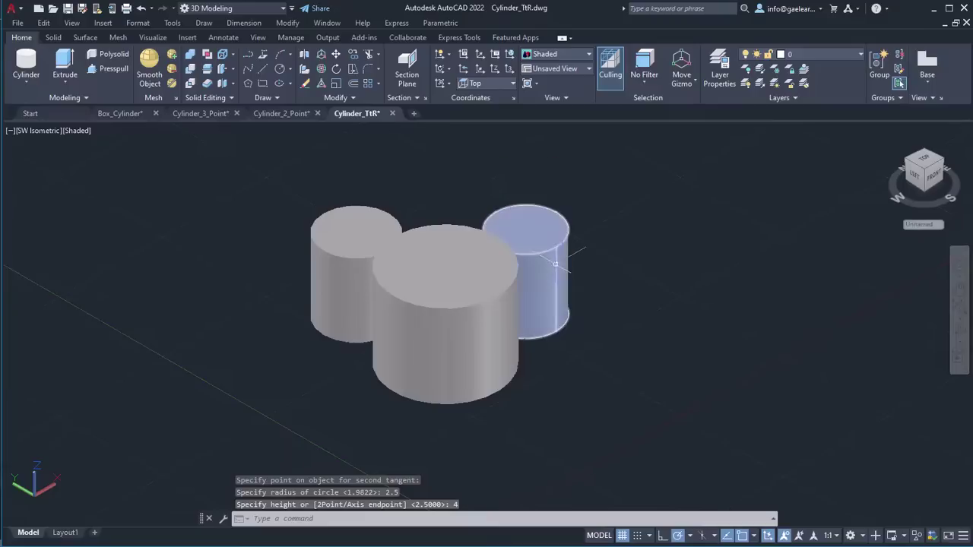
pyautogui.moveTo(441, 276)
pyautogui.keyDown('shift'); pyautogui.mouseDown(button='middle')
pyautogui.moveTo(391, 243)
pyautogui.moveTo(334, 228)
pyautogui.moveTo(387, 271)
pyautogui.moveTo(575, 315)
pyautogui.moveTo(601, 298)
pyautogui.moveTo(456, 278)
pyautogui.moveTo(575, 254)
pyautogui.mouseUp(button='middle'); pyautogui.keyUp('shift')
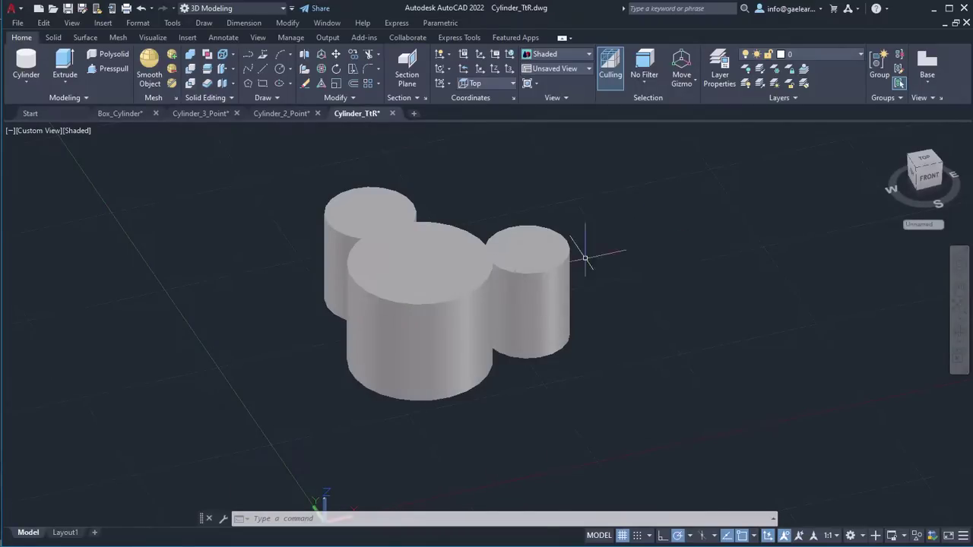
# Define an elliptical cylinder base in the empty area beside the three cylinders, with first axis 5 along X and second axis endpoint distance 1
pyautogui.scroll(-4, 582, 256)
pyautogui.scroll(2, 539, 271)
pyautogui.moveTo(538, 271); pyautogui.dragTo(416, 270, button='middle')
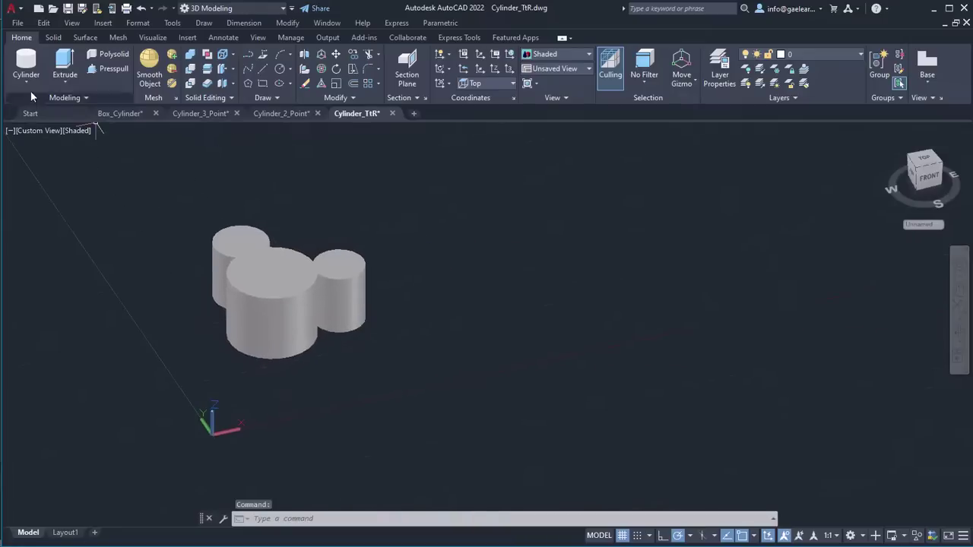
pyautogui.click(26, 66)
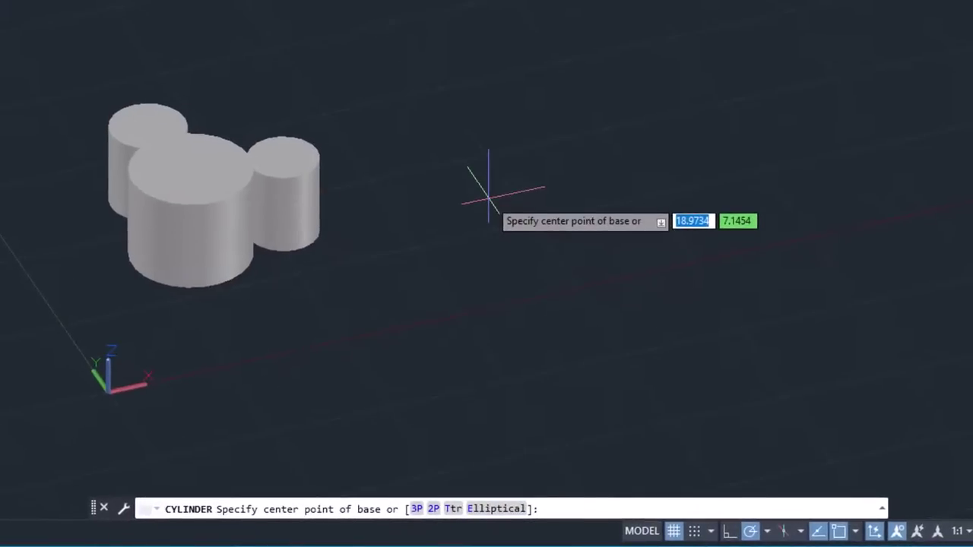
pyautogui.click(494, 509)
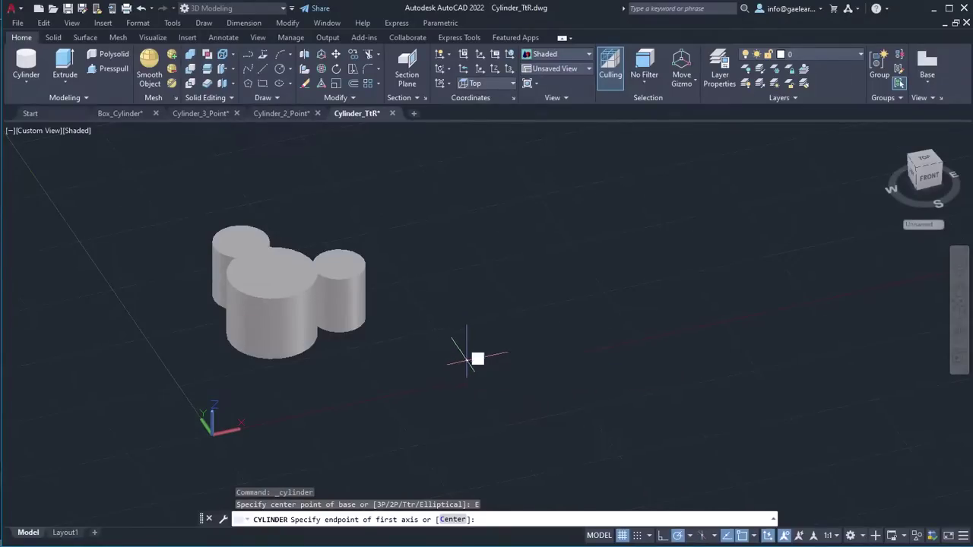
pyautogui.click(454, 349)
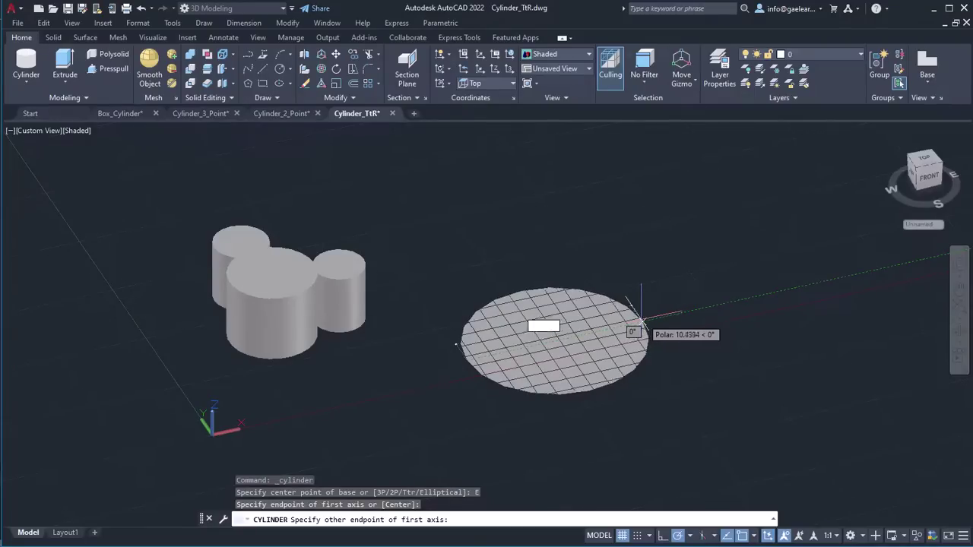
pyautogui.write('5')
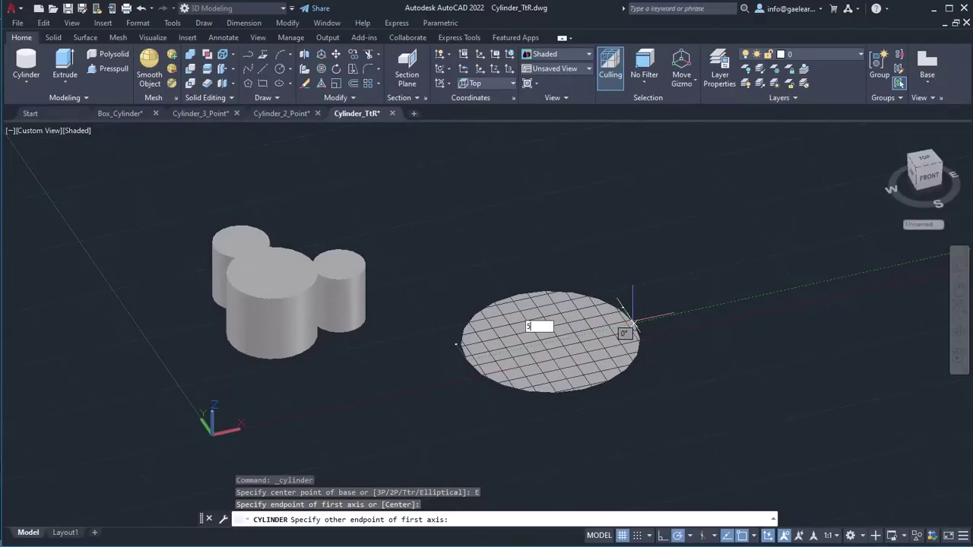
pyautogui.press('Return')
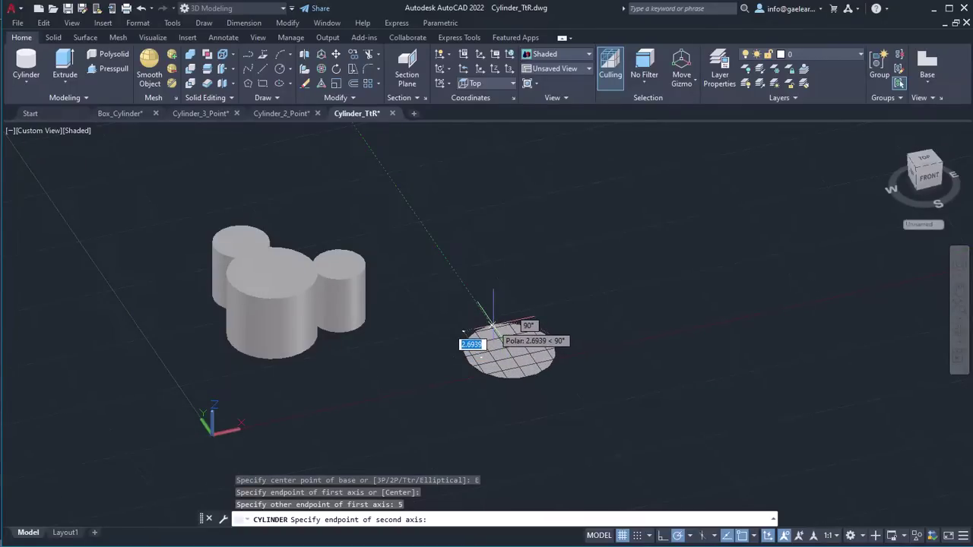
pyautogui.write('1')
pyautogui.press('Return')
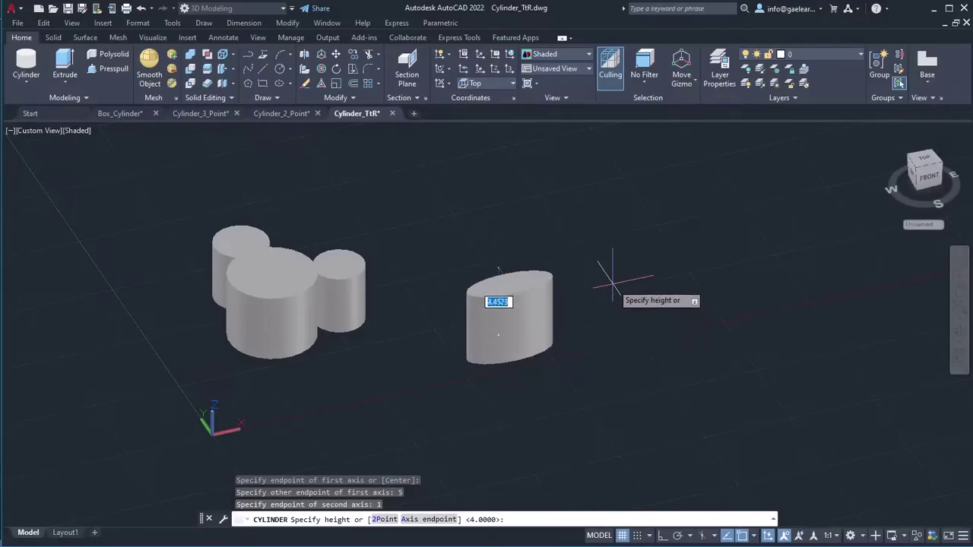
# Set the elliptical cylinder's height to 3 to finish the solid
pyautogui.scroll(2, 608, 262)
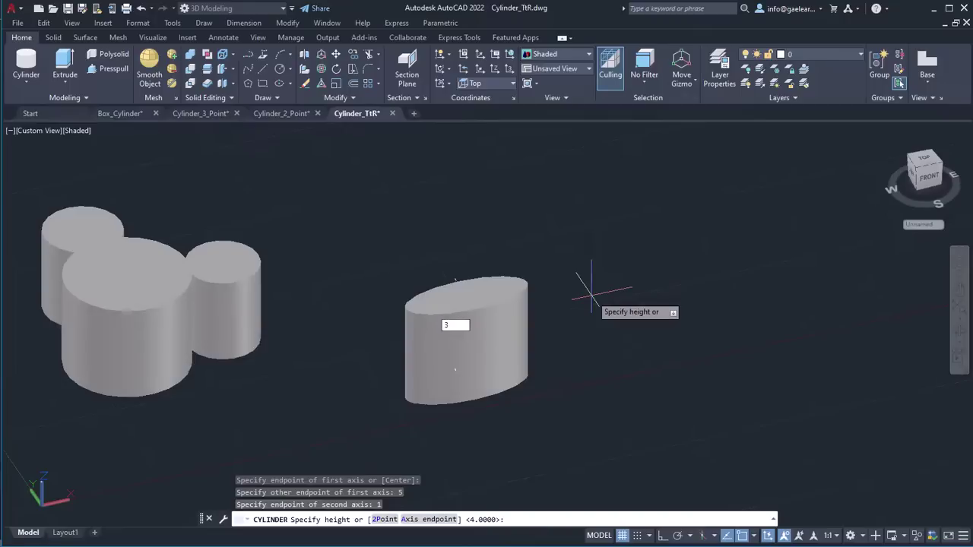
pyautogui.press('Return')
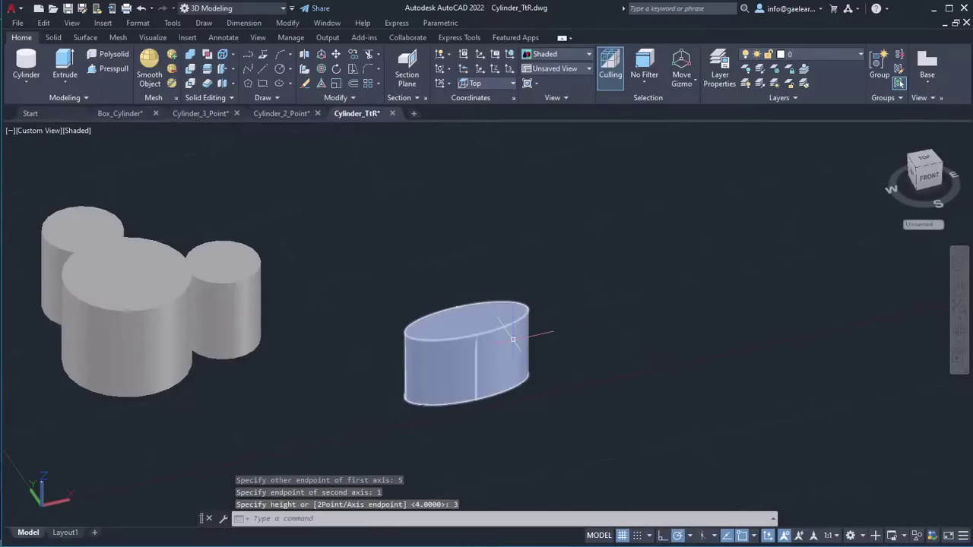
pyautogui.scroll(-3, 513, 338)
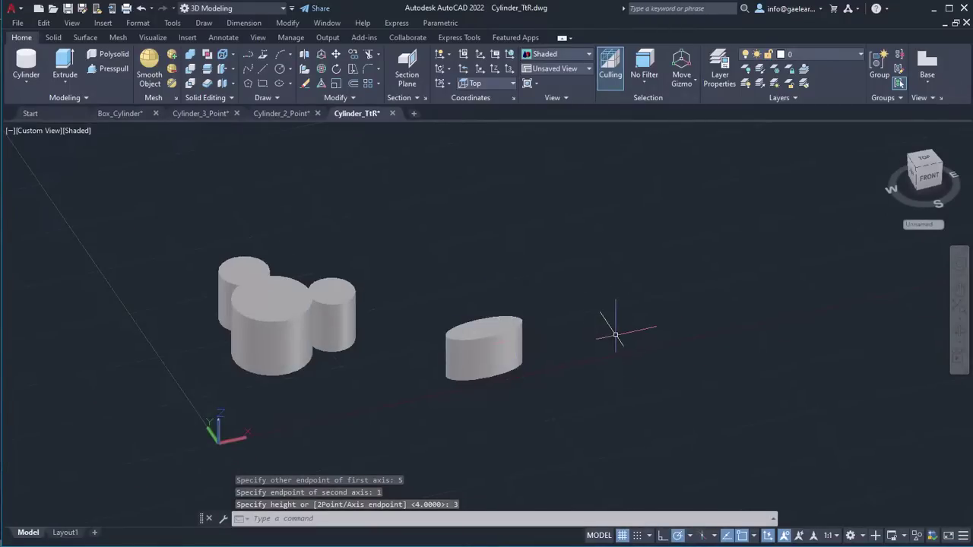